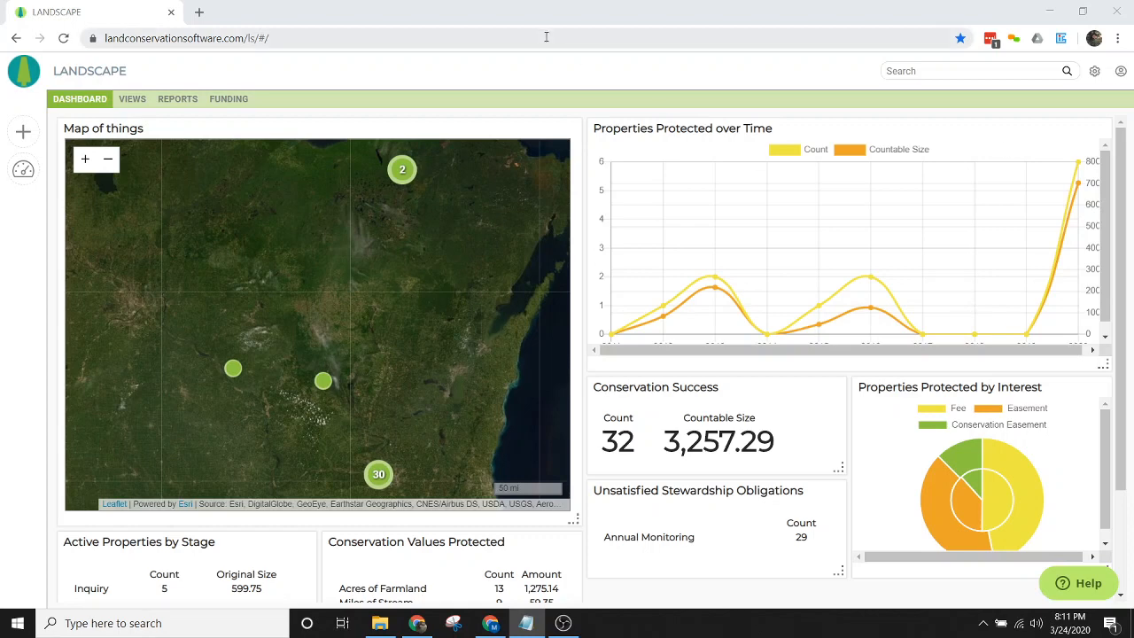
- Search for "mossy forest" and open the Mossy Forest 5 property record
click(968, 78)
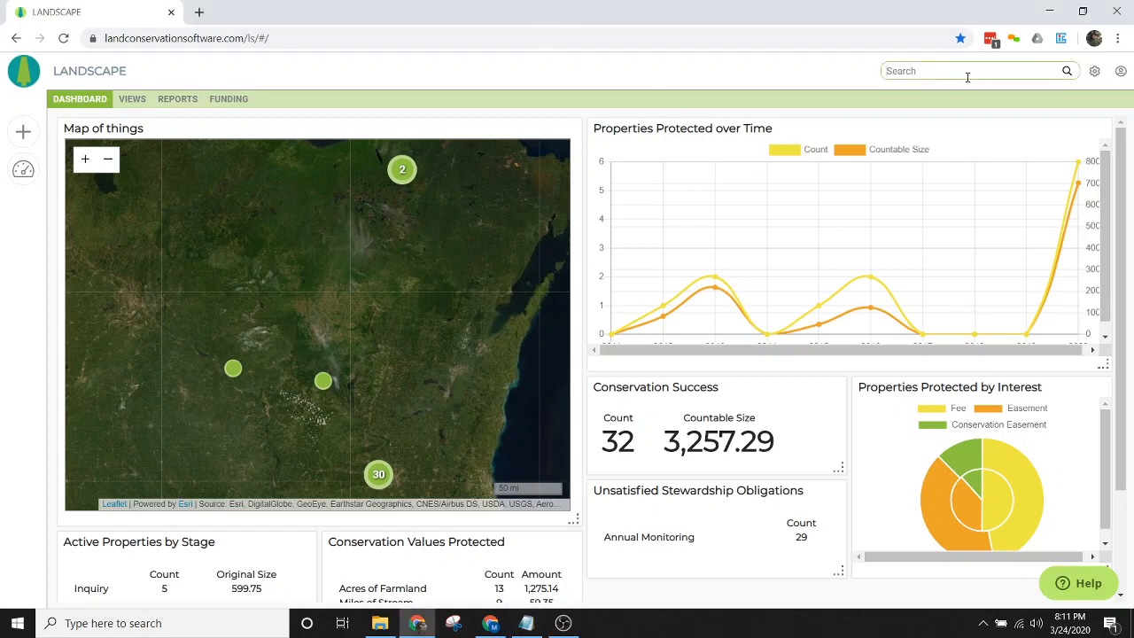
text(mossy forest)
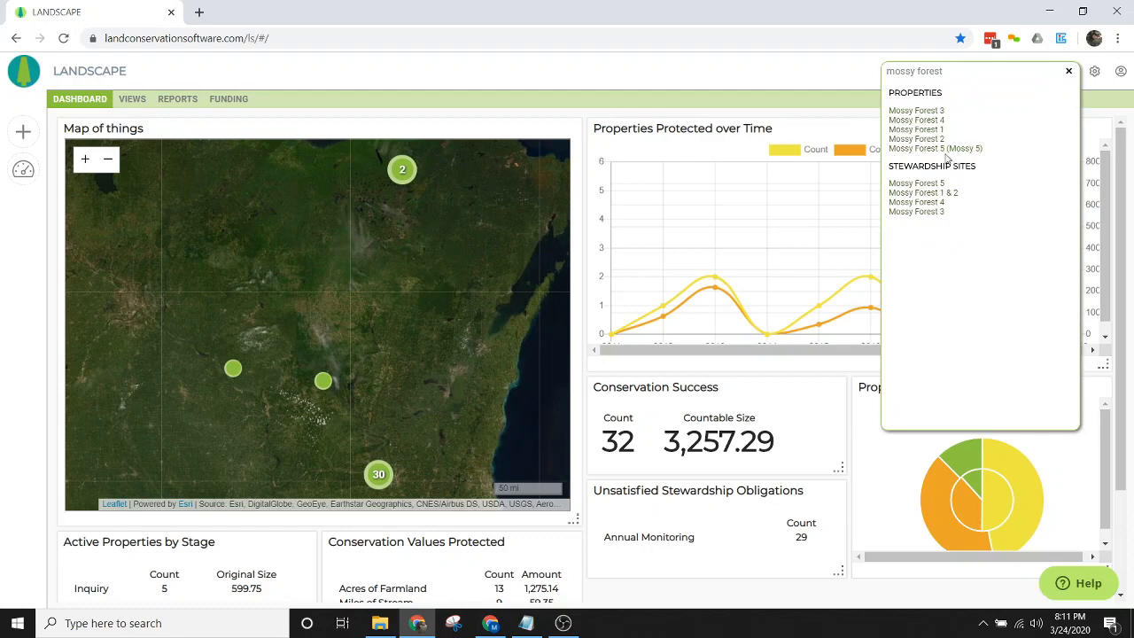
click(945, 148)
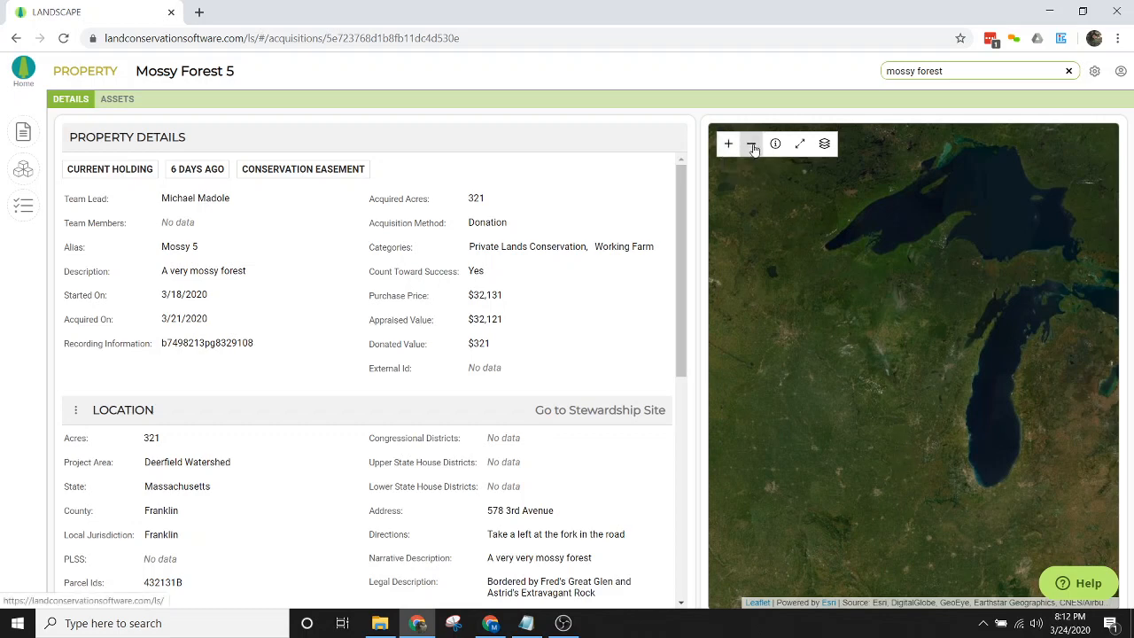
- Query the feature information at a spot on the property map with the identify tool, and dismiss the result
scroll(878, 404, up, 5)
scroll(878, 404, down, 5)
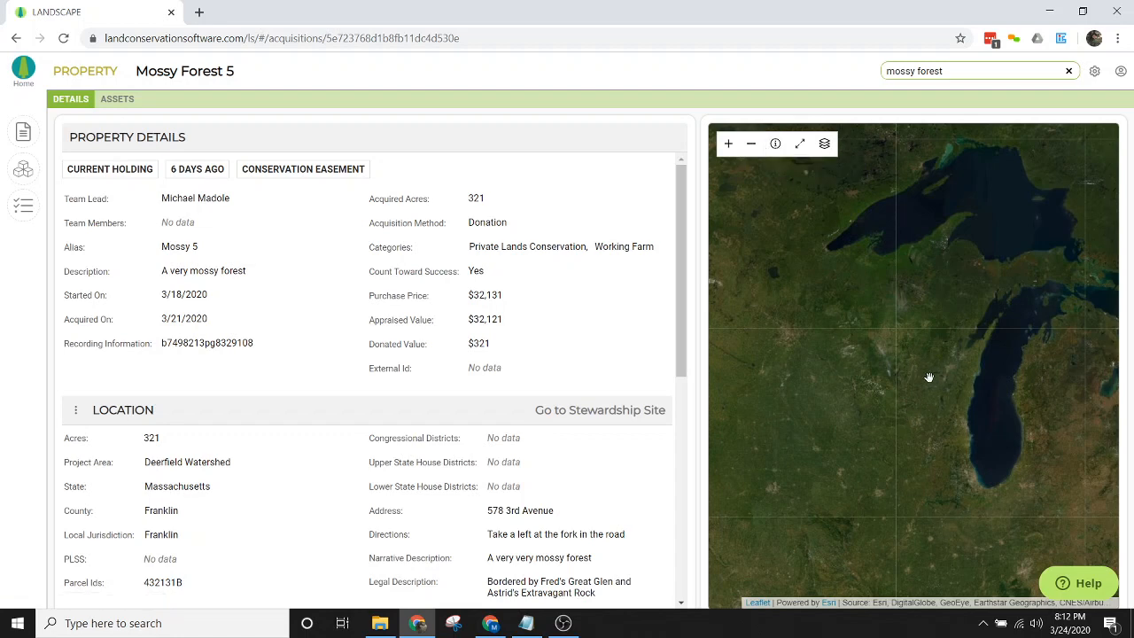
click(775, 146)
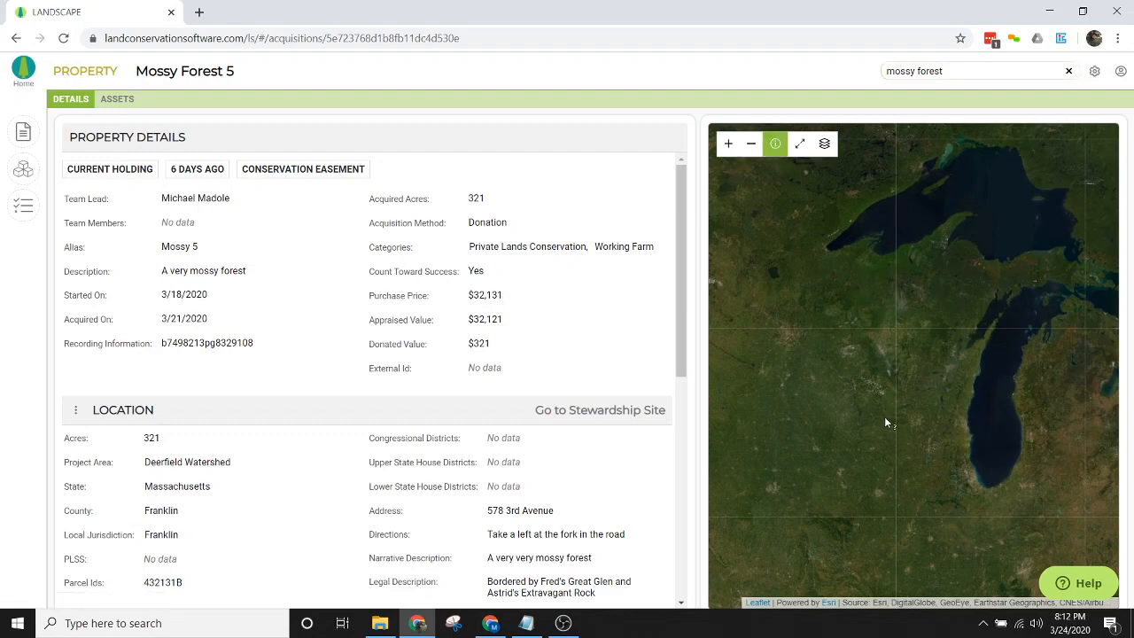
scroll(882, 421, up, 5)
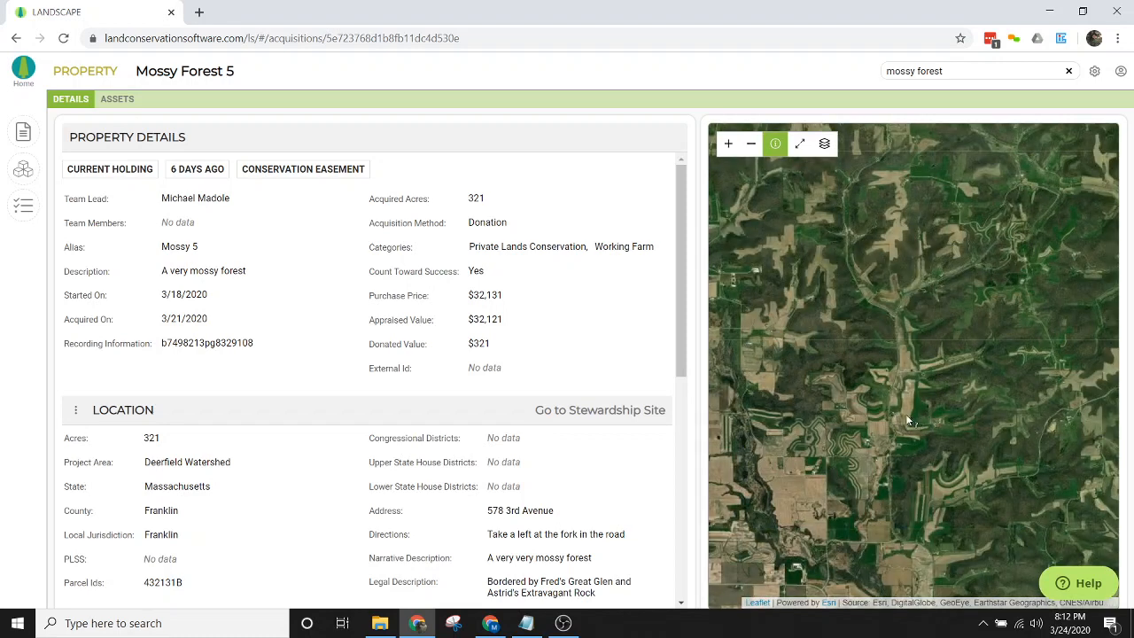
click(908, 418)
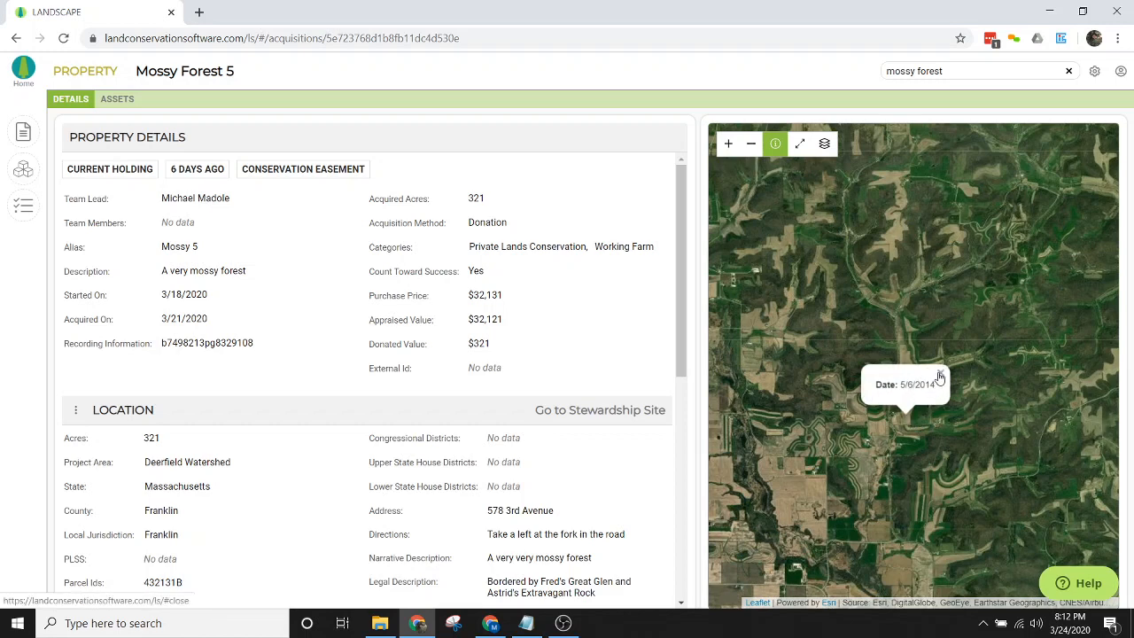
click(940, 377)
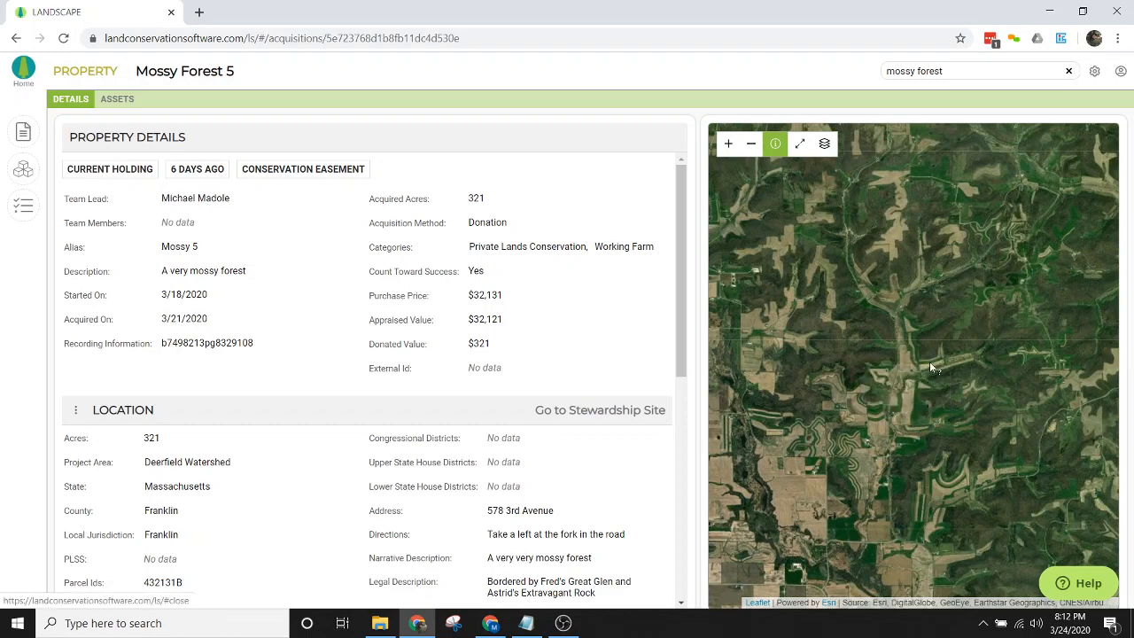
- Expand the property map to its full editing view, return to the property details, and show the map layers list
click(801, 146)
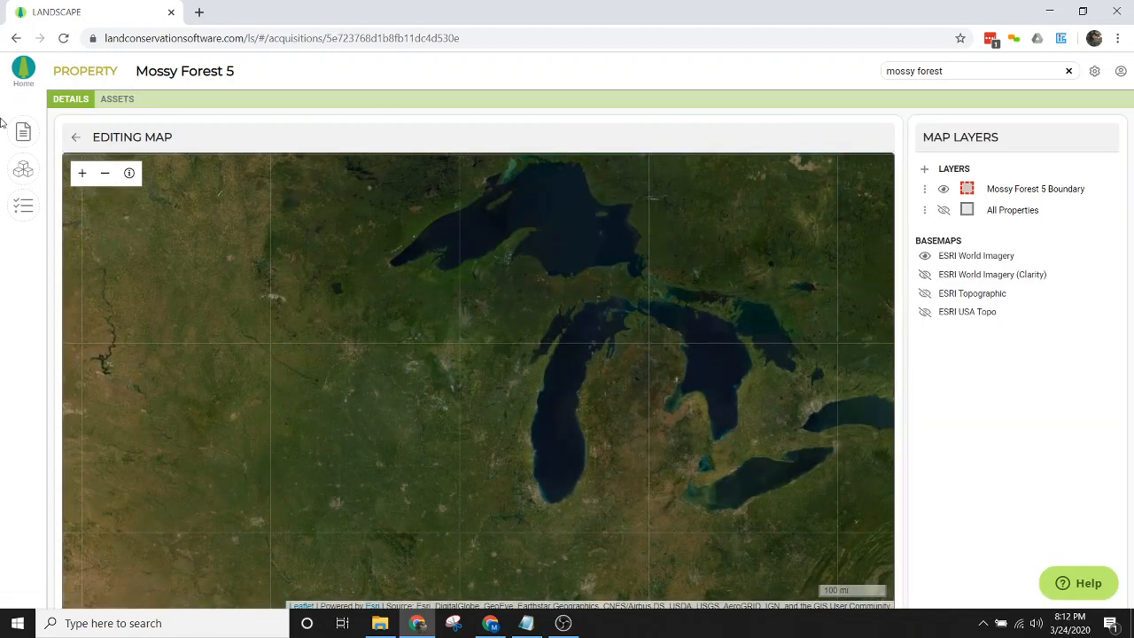
click(74, 137)
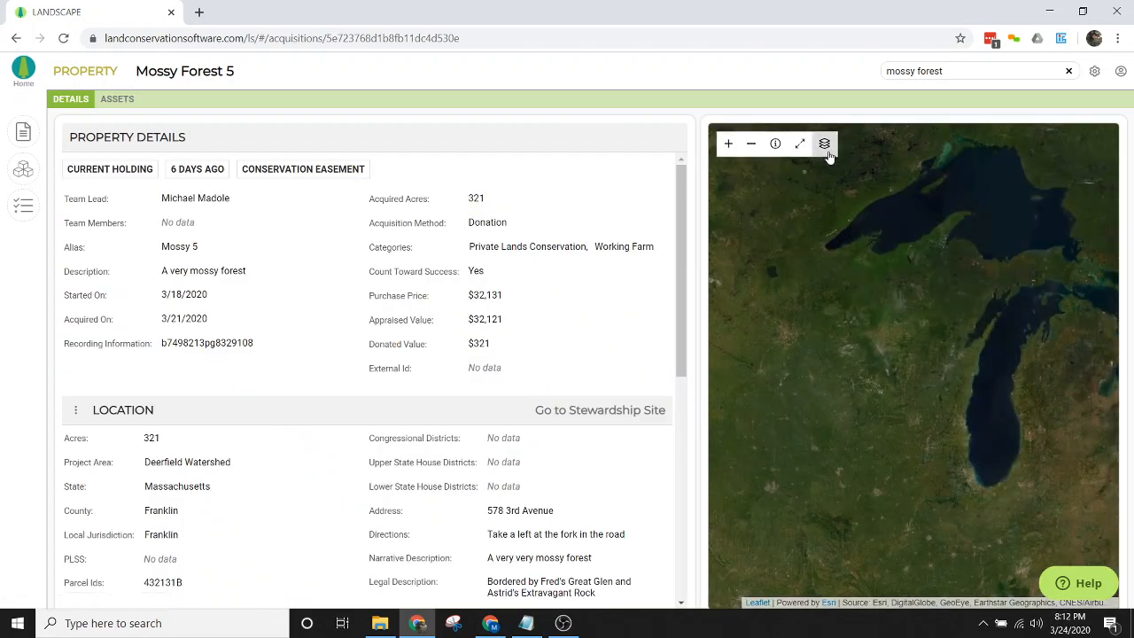
click(825, 146)
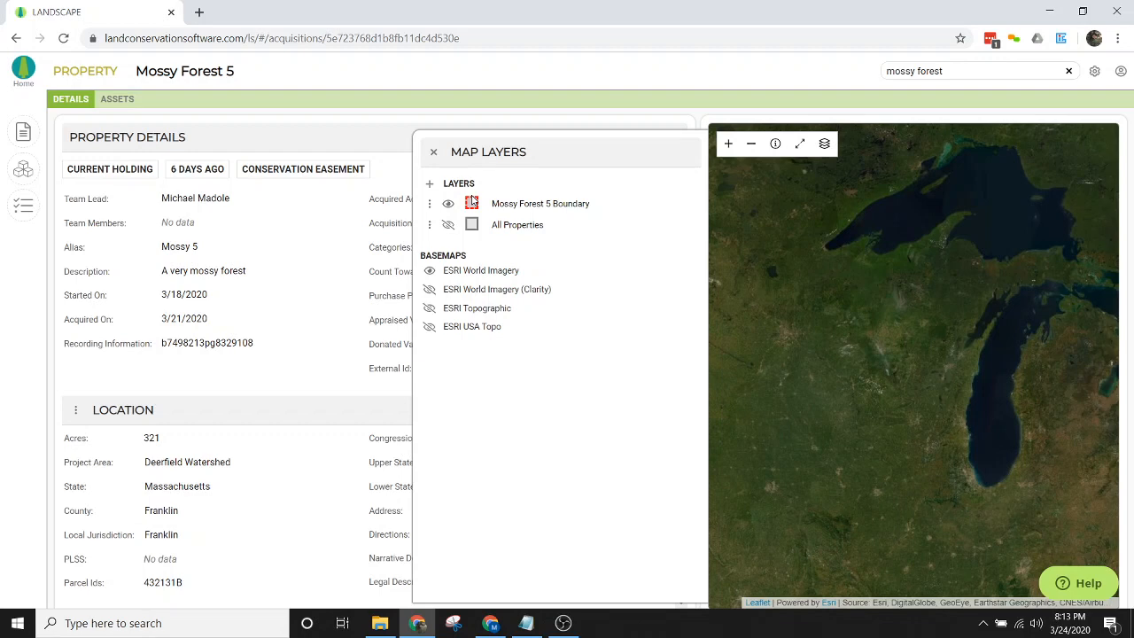
- Preview the ESRI World Imagery (Clarity), ESRI Topographic and ESRI USA Topo basemaps, and restore ESRI World Imagery
mouse_move(429, 204)
mouse_down()
mouse_move(432, 237)
mouse_move(429, 206)
mouse_up()
click(430, 290)
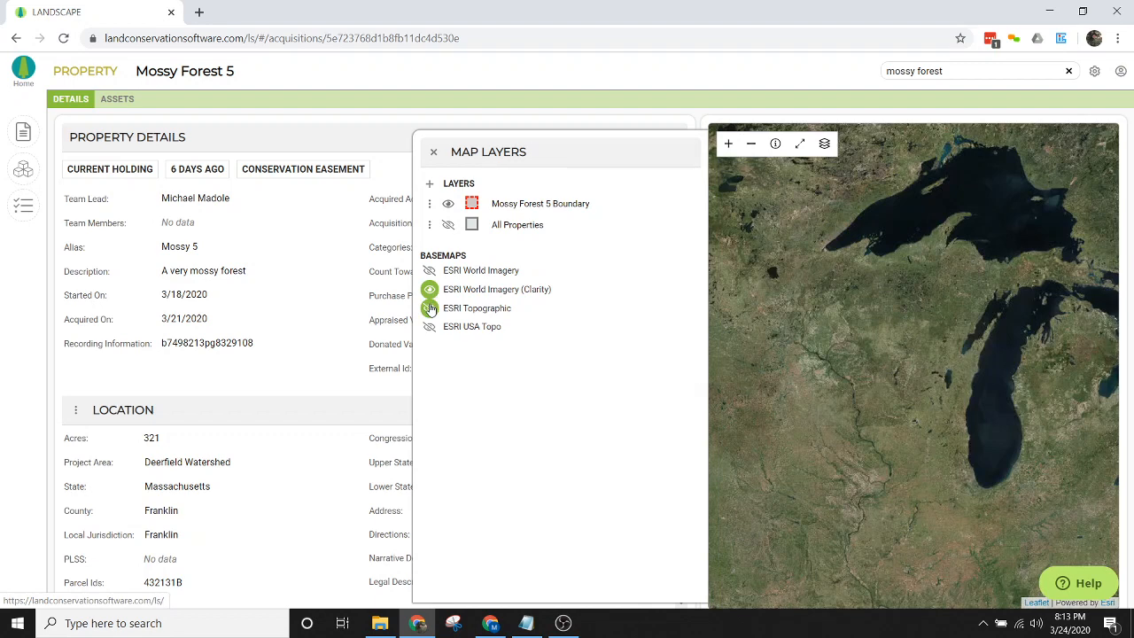
click(430, 308)
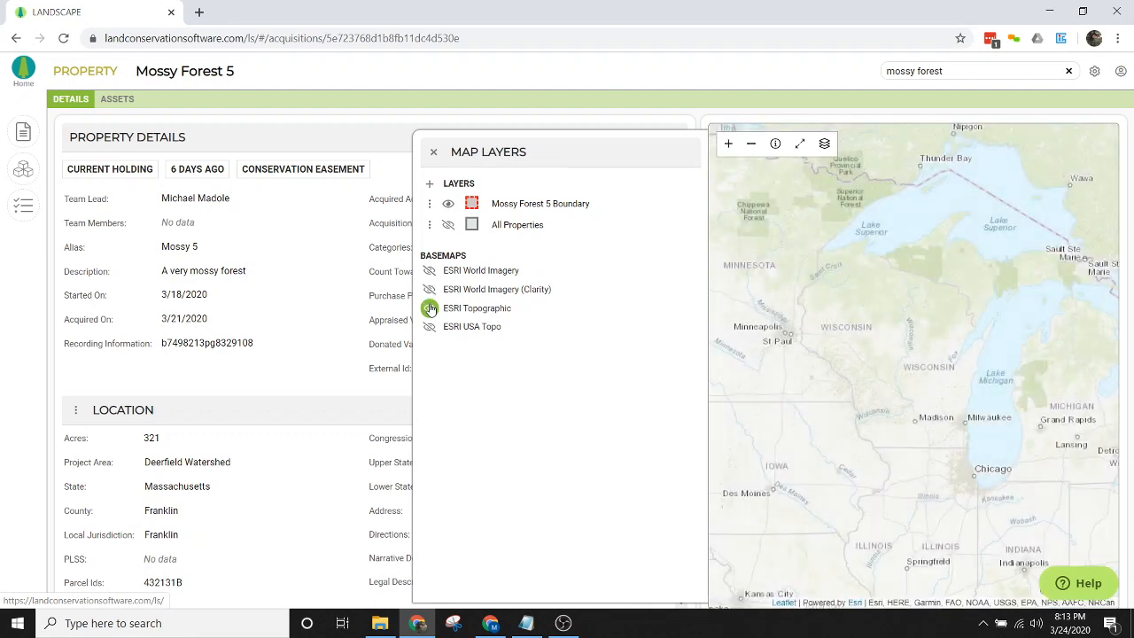
click(430, 327)
scroll(849, 393, up, 2)
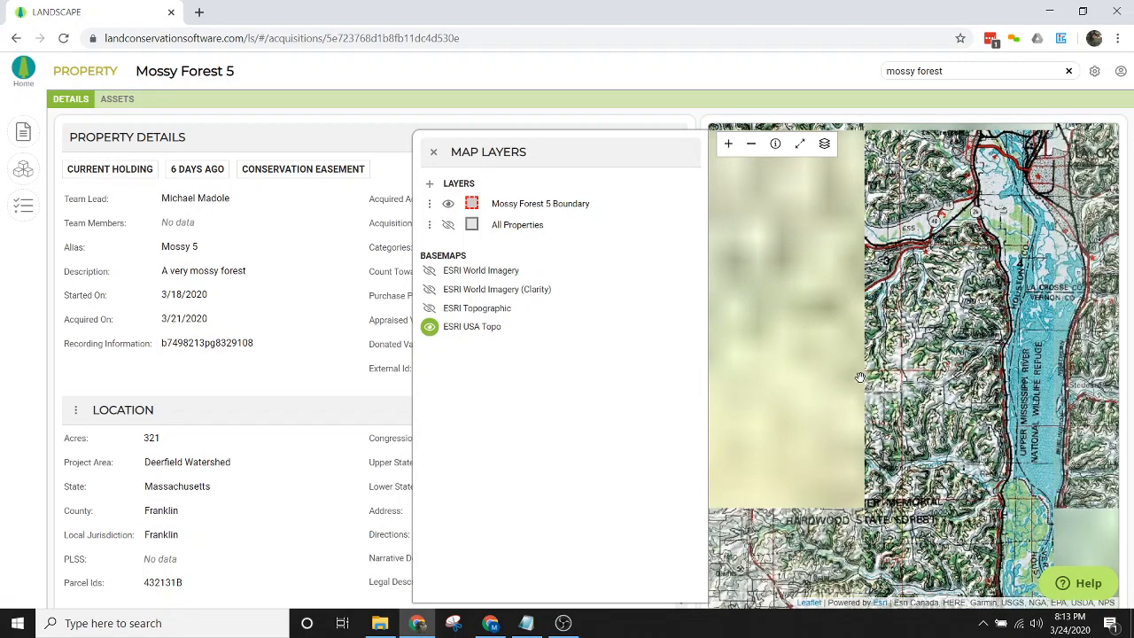
click(430, 270)
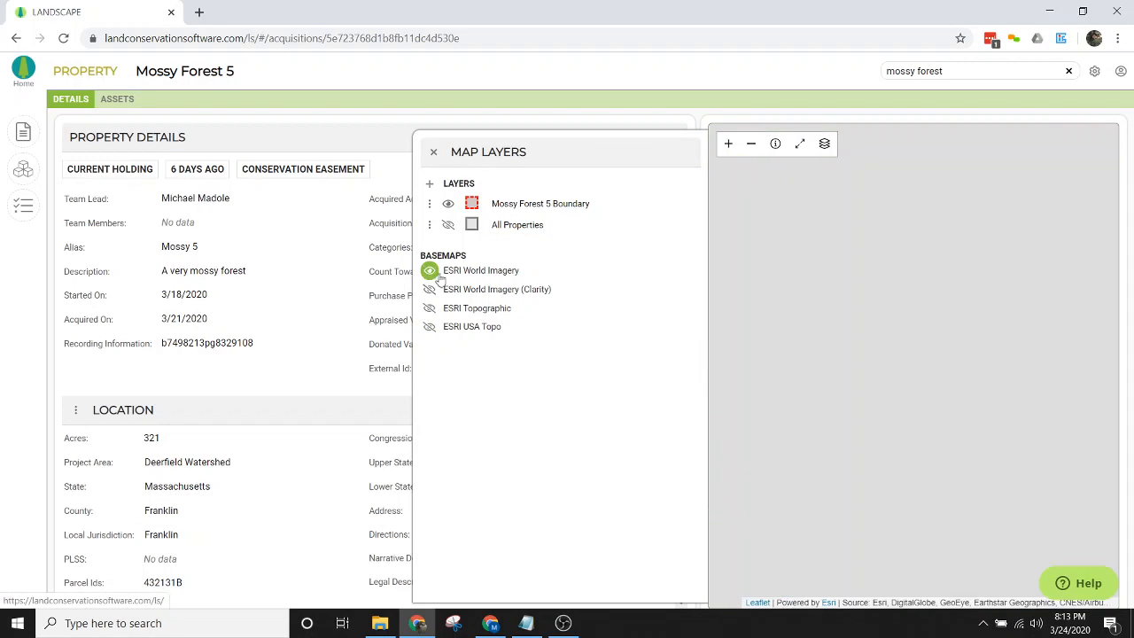
scroll(970, 355, down, 1)
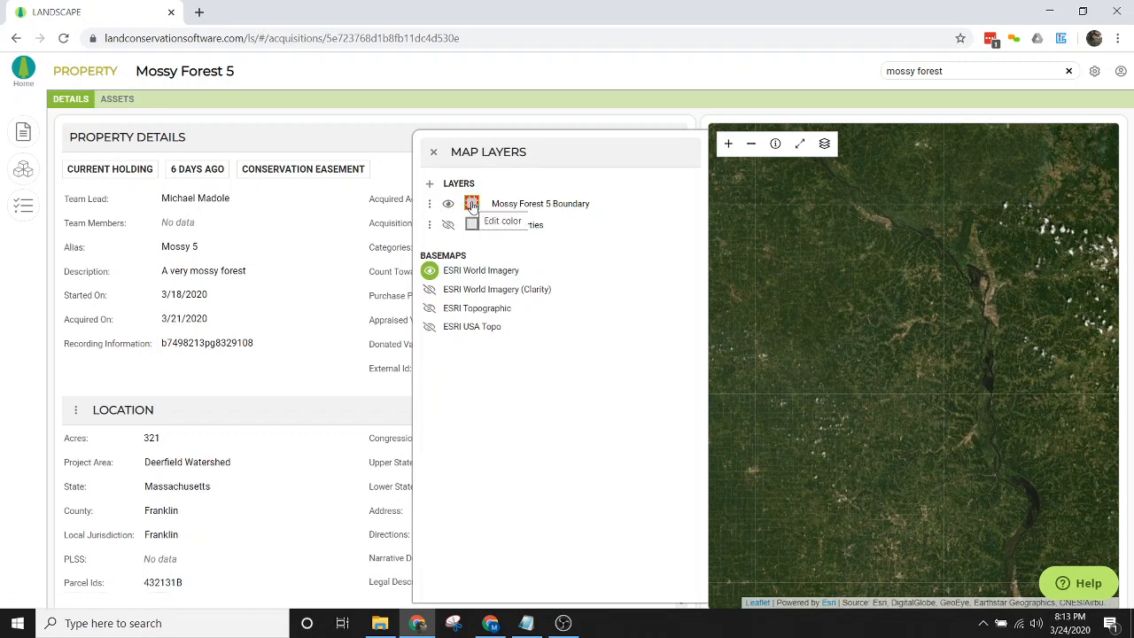
- Examine the style settings and the available layer actions of the Mossy Forest 5 Boundary layer
click(472, 205)
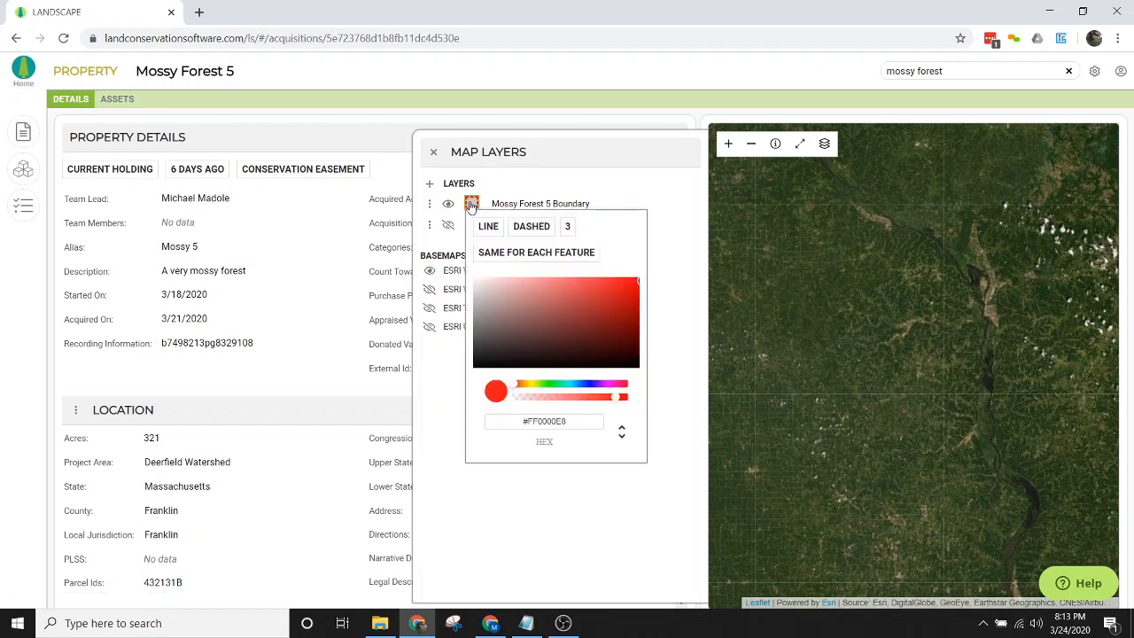
click(472, 205)
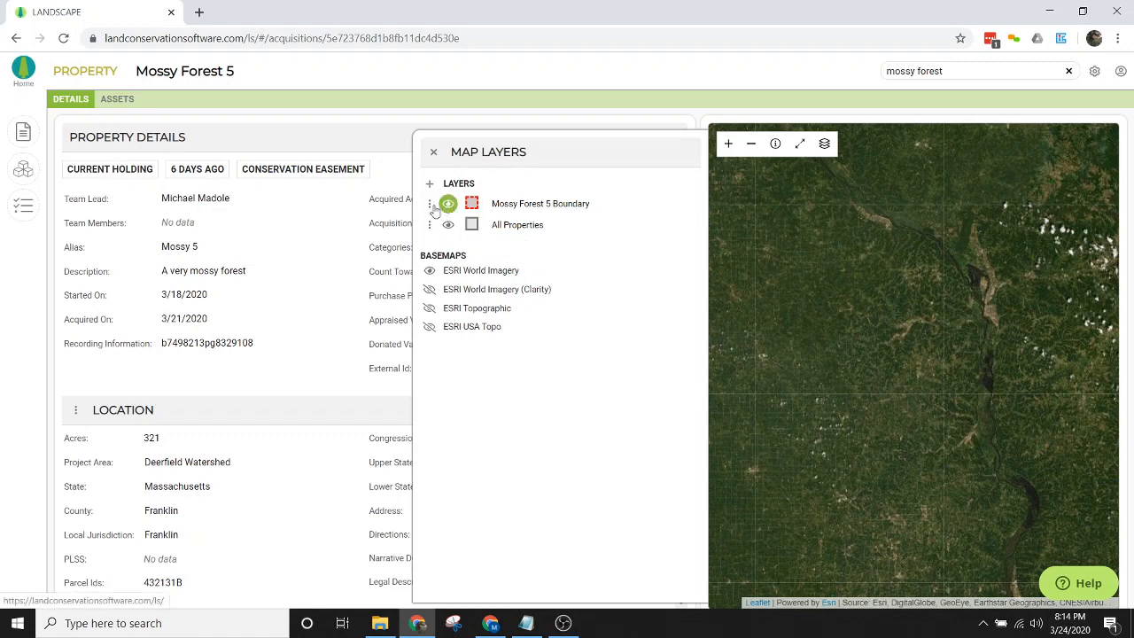
click(430, 205)
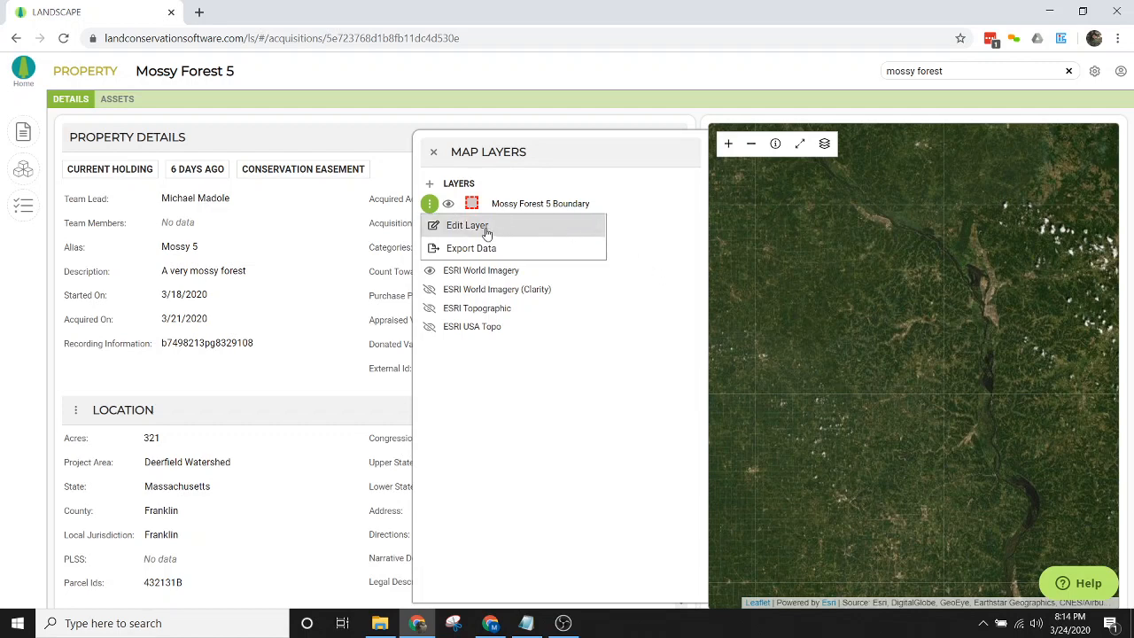
click(430, 205)
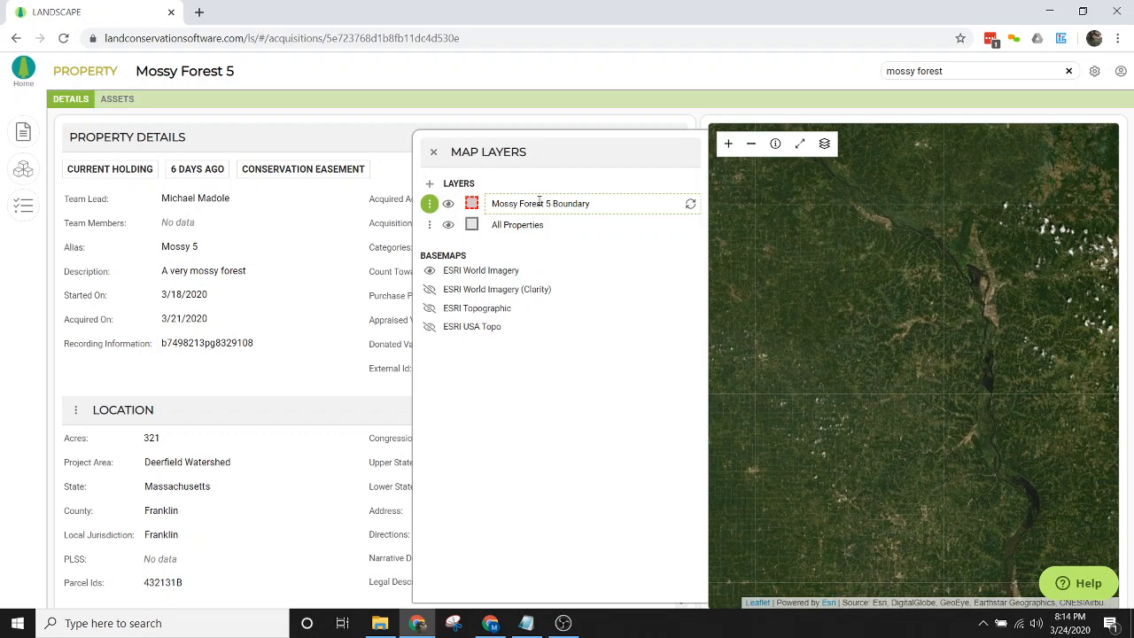
- Start editing the Mossy Forest 5 Boundary layer and open its geography import
click(429, 206)
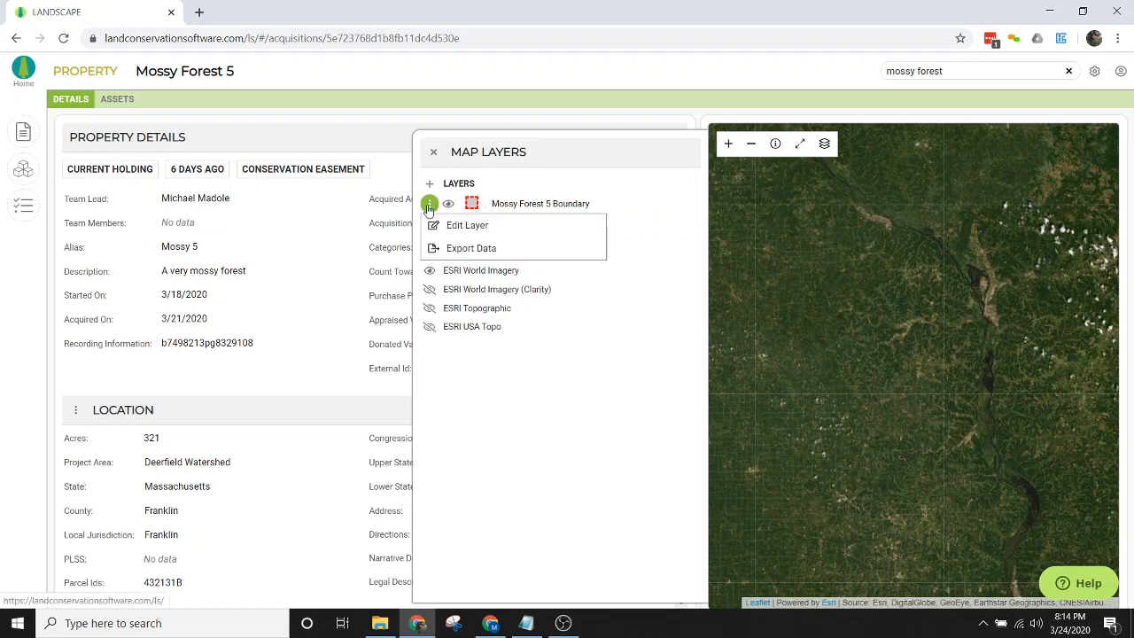
click(433, 225)
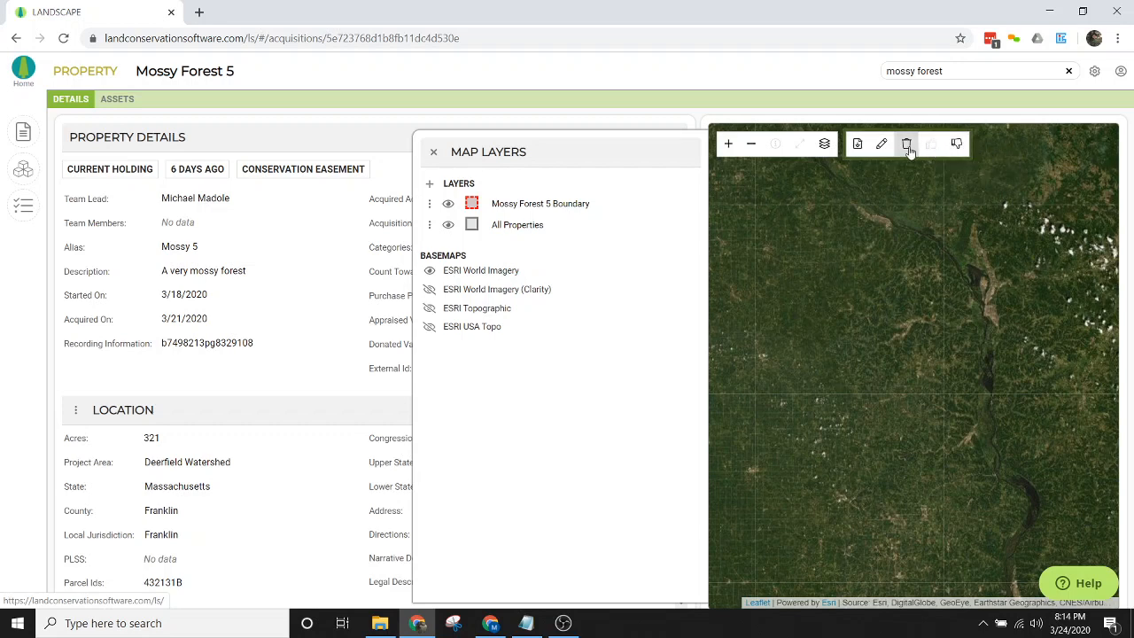
click(860, 150)
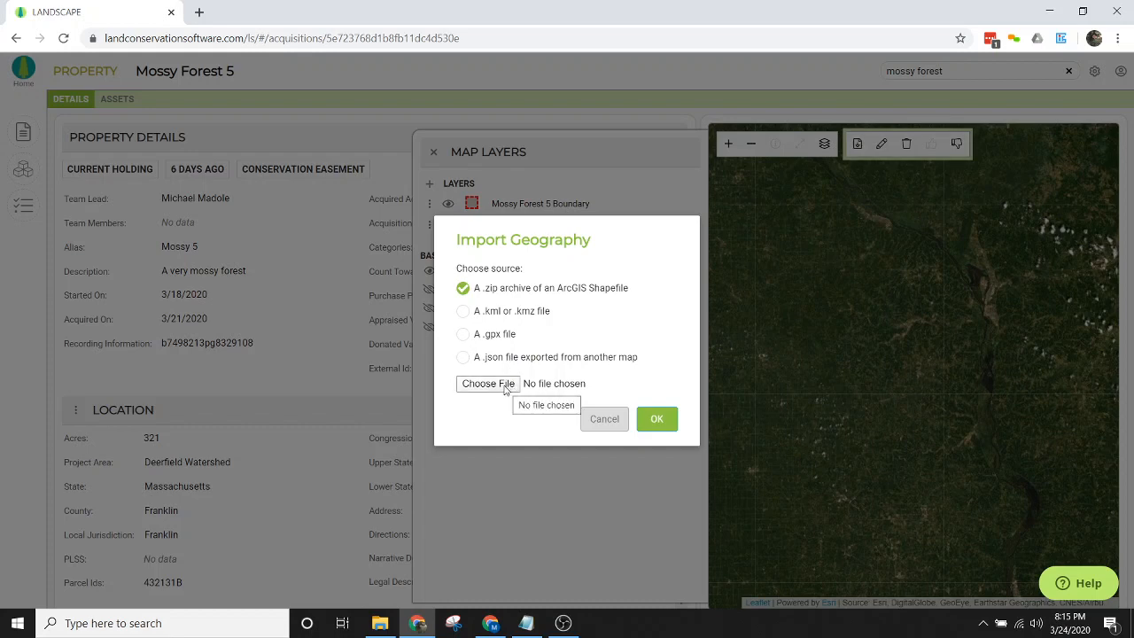
- Switch to File Explorer and compress the four MossyForest5 shapefile components into a zip archive named MossyForest5
click(379, 623)
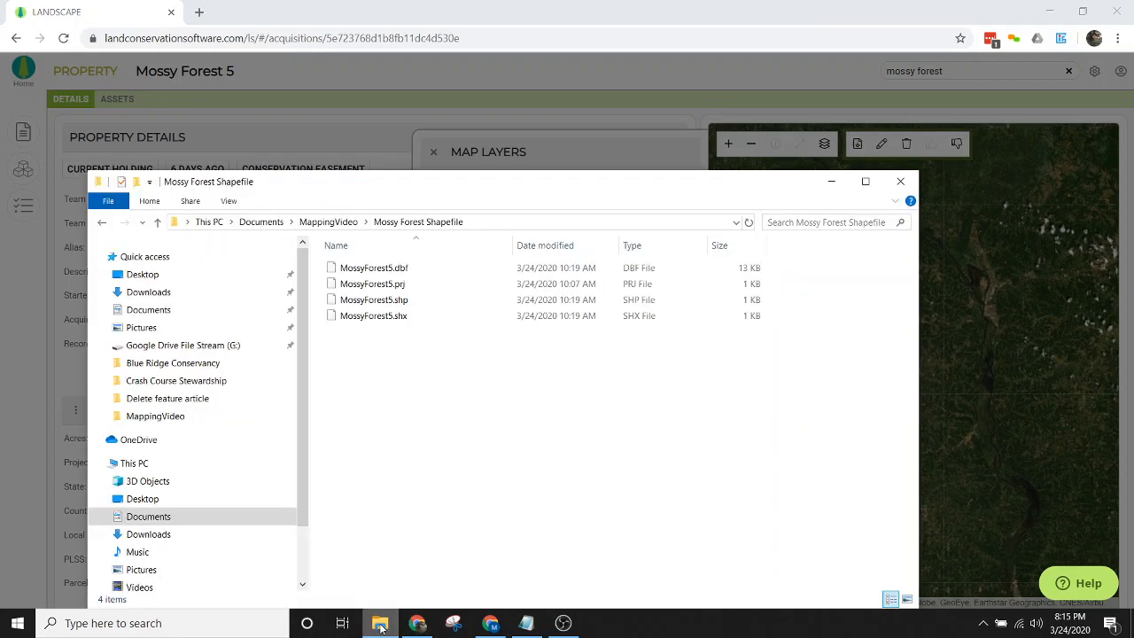
click(378, 270)
shift+click(383, 317)
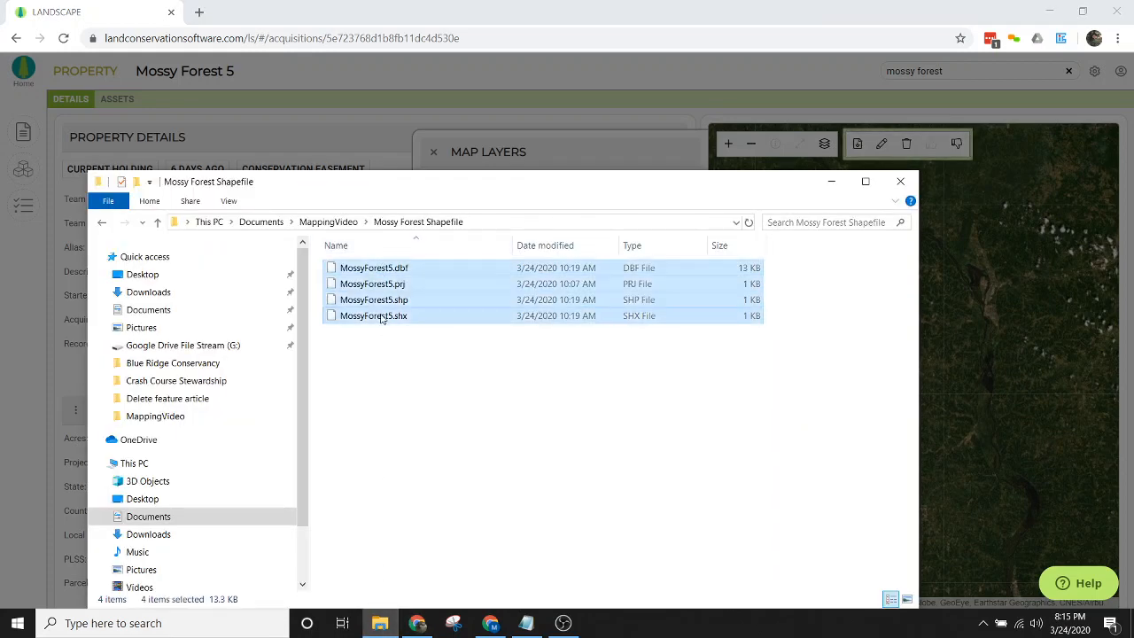
right_click(364, 279)
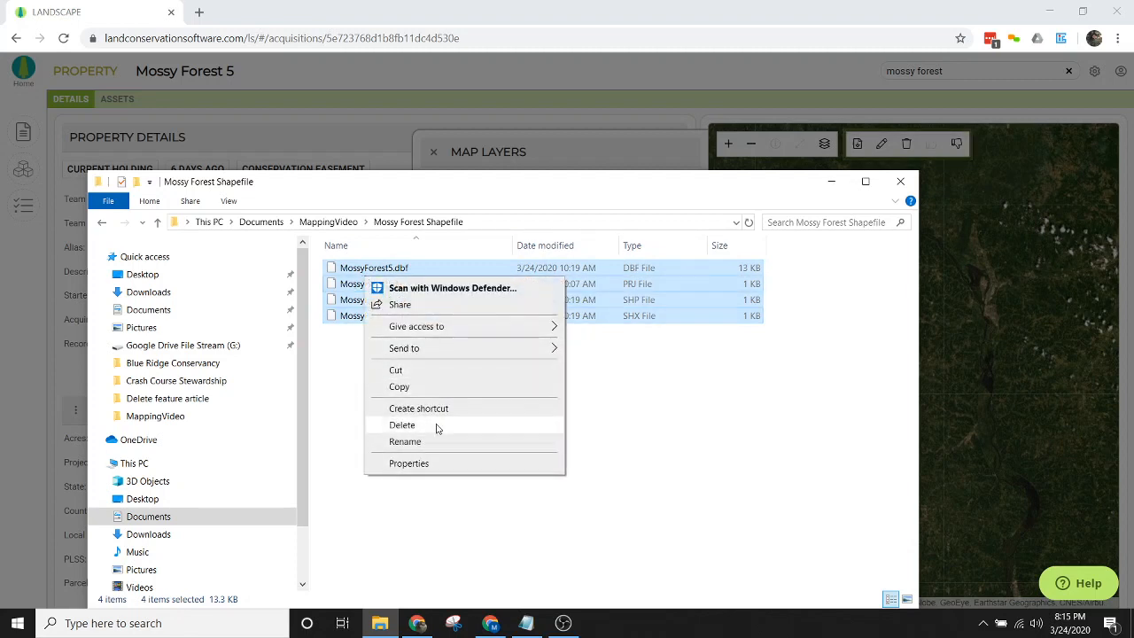
mouse_move(455, 350)
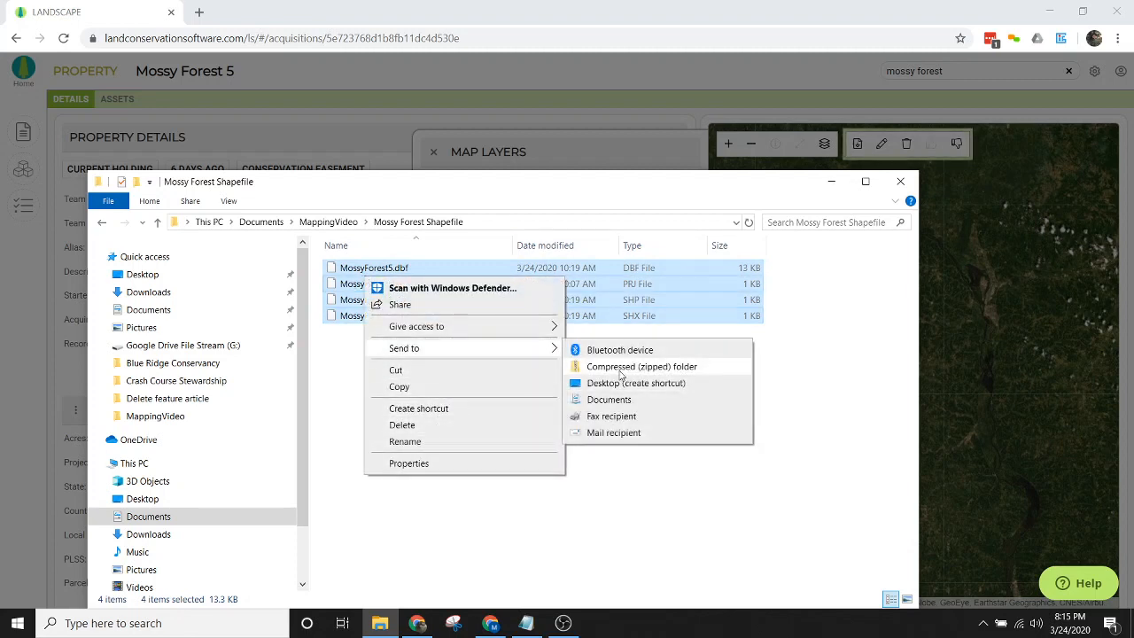
click(638, 367)
key(Return)
click(486, 400)
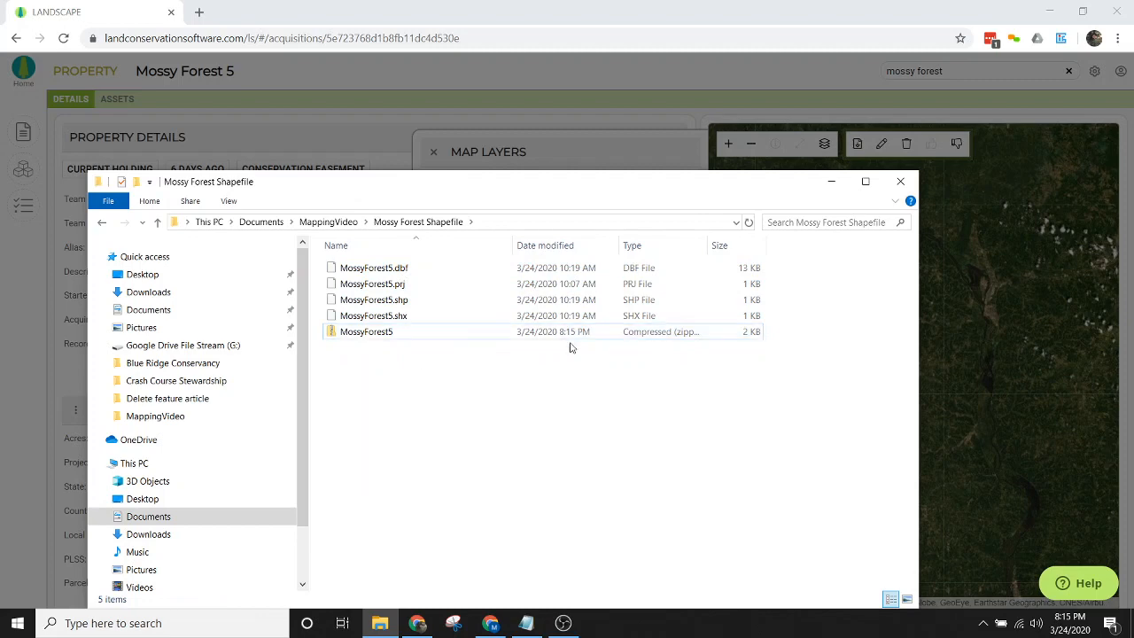
click(831, 181)
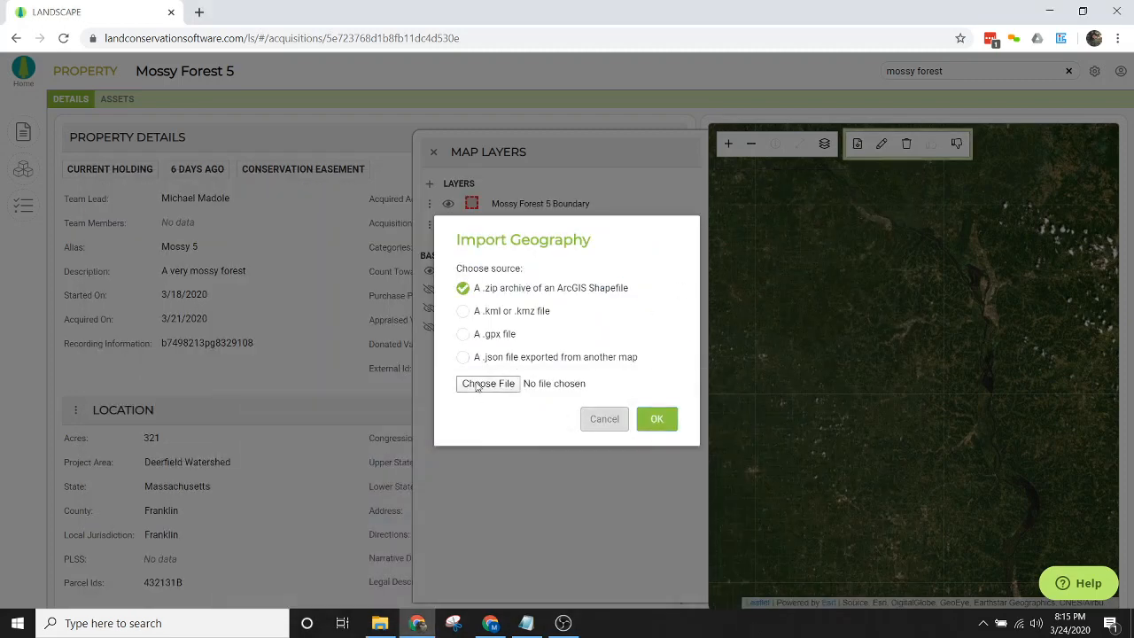
- Import the zipped MossyForest5 shapefile from the Mossy Forest Shapefile folder into the boundary layer
click(481, 386)
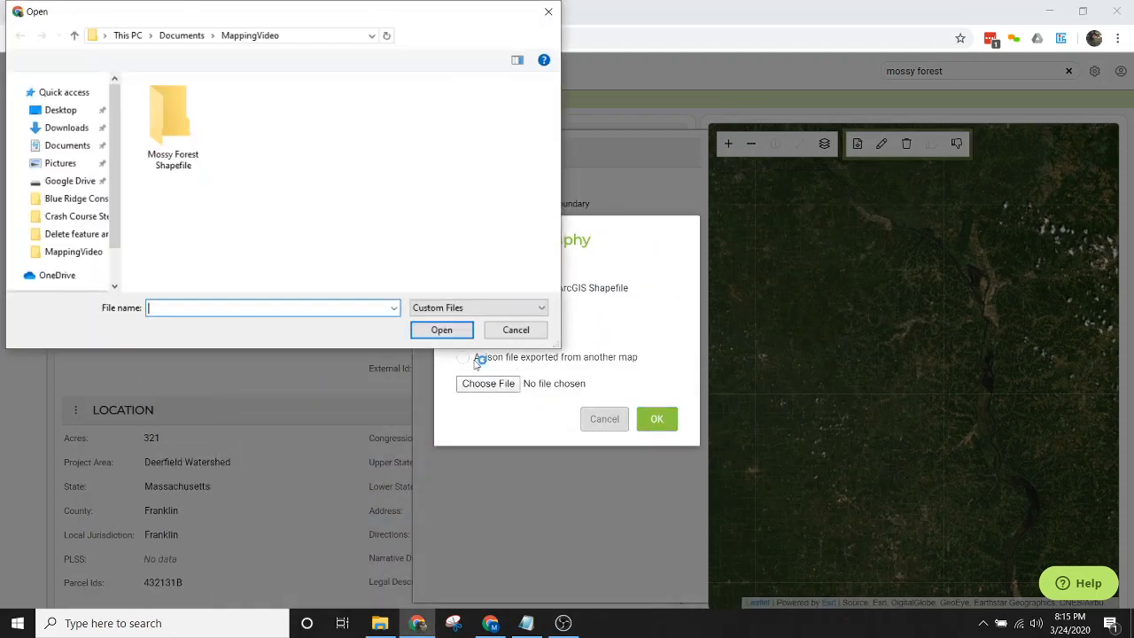
double_click(188, 131)
click(178, 104)
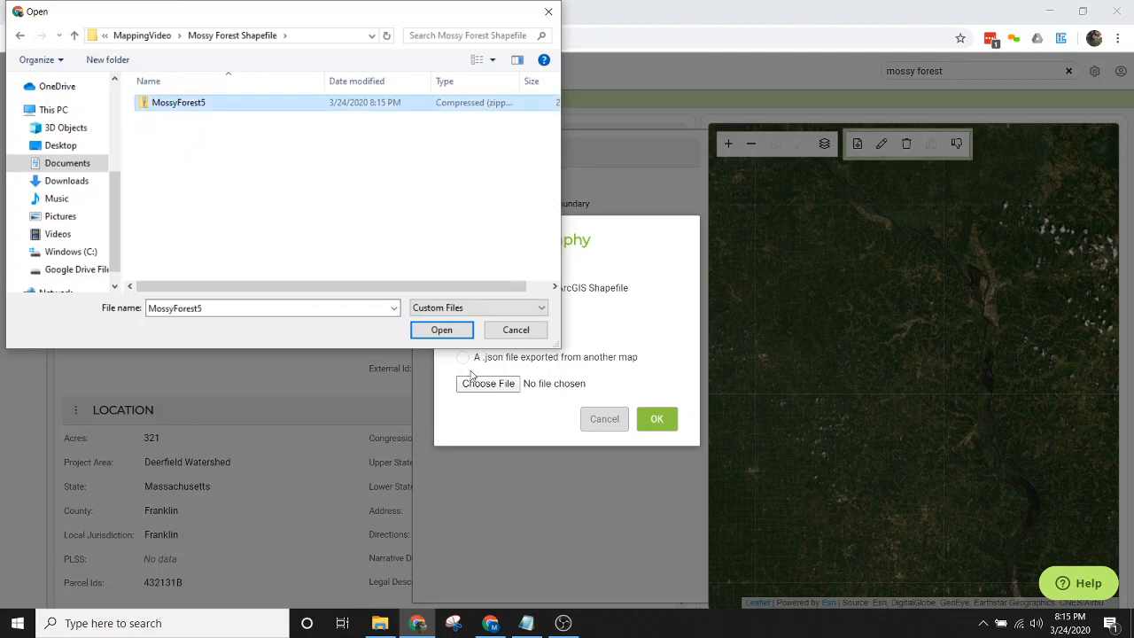
click(442, 329)
click(656, 421)
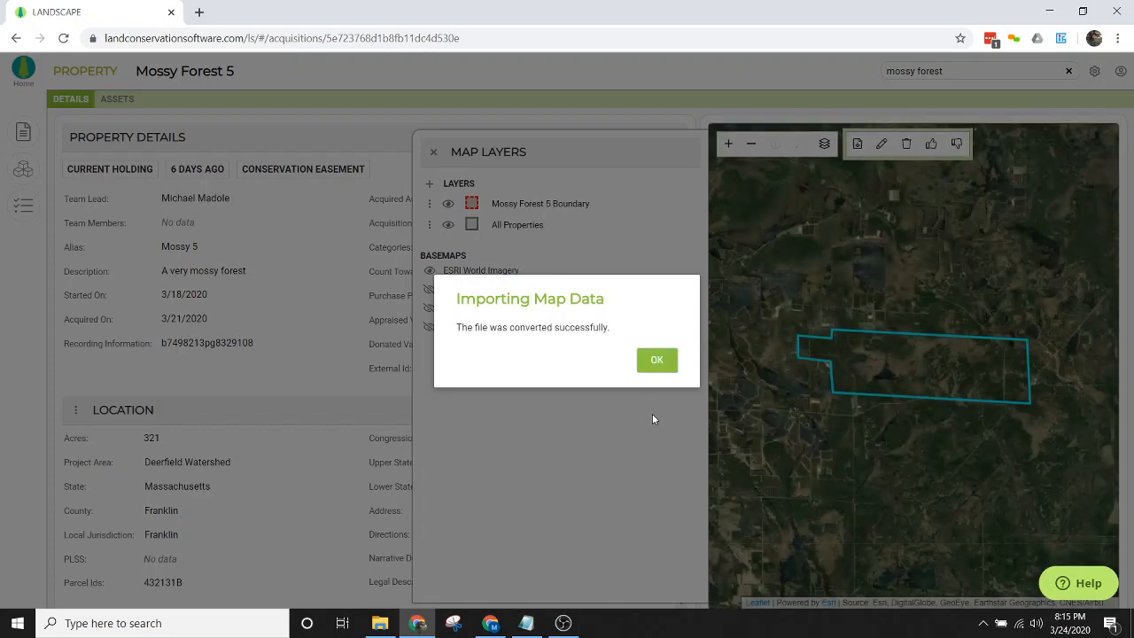
click(656, 367)
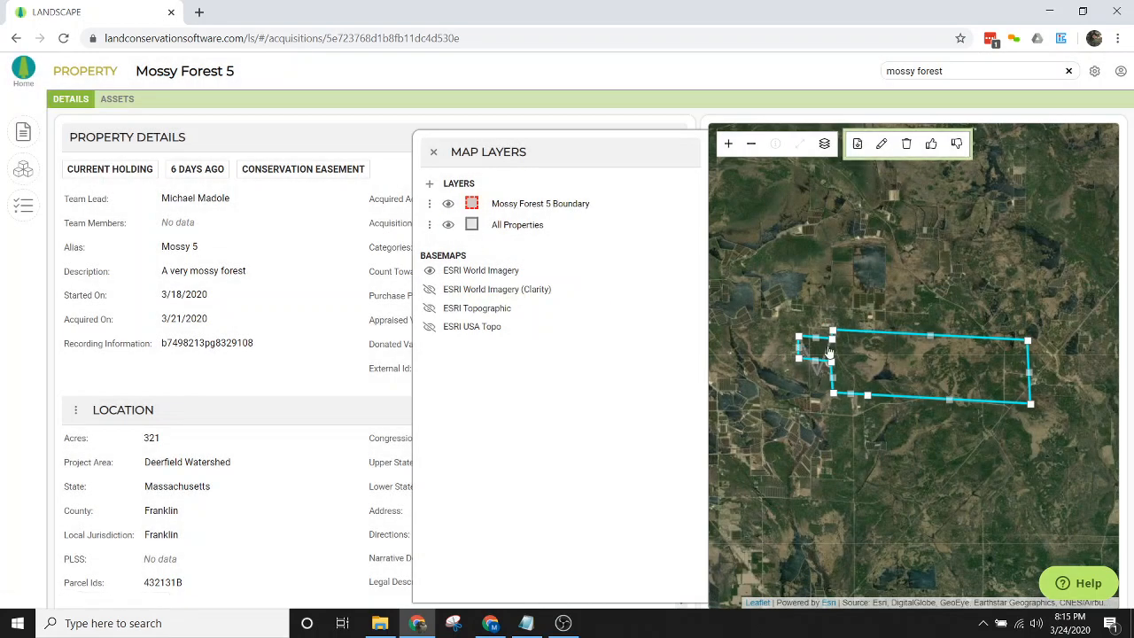
- Hide the All Properties layer and save the imported boundary edits
click(448, 224)
click(932, 143)
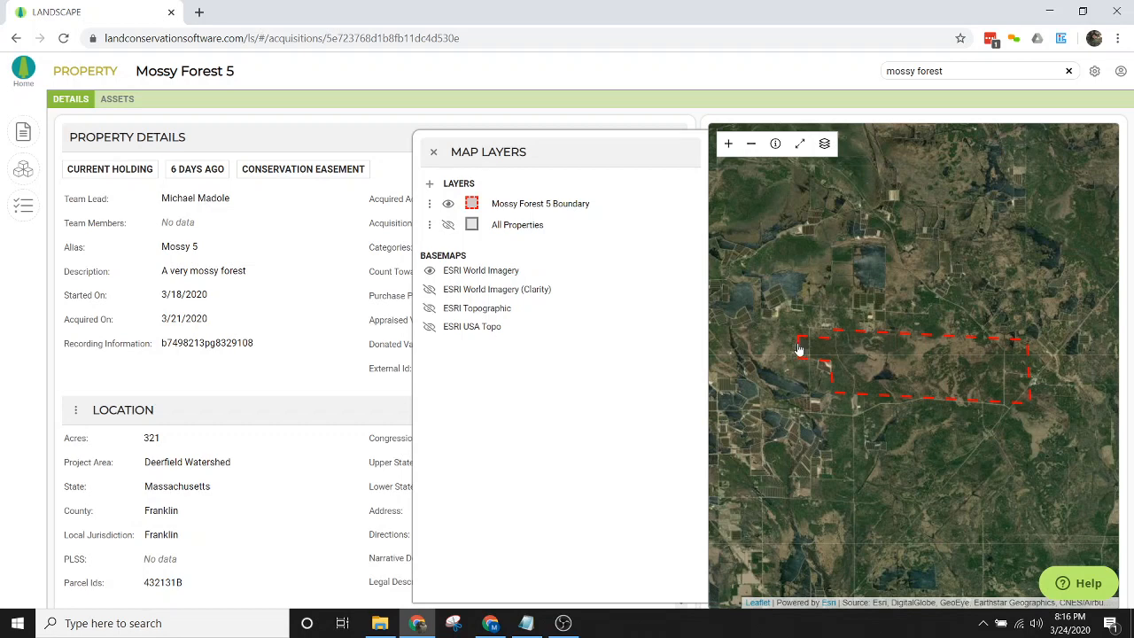
- Change the Mossy Forest 5 Boundary line colour to fully opaque light green, #6BFF6B
click(472, 206)
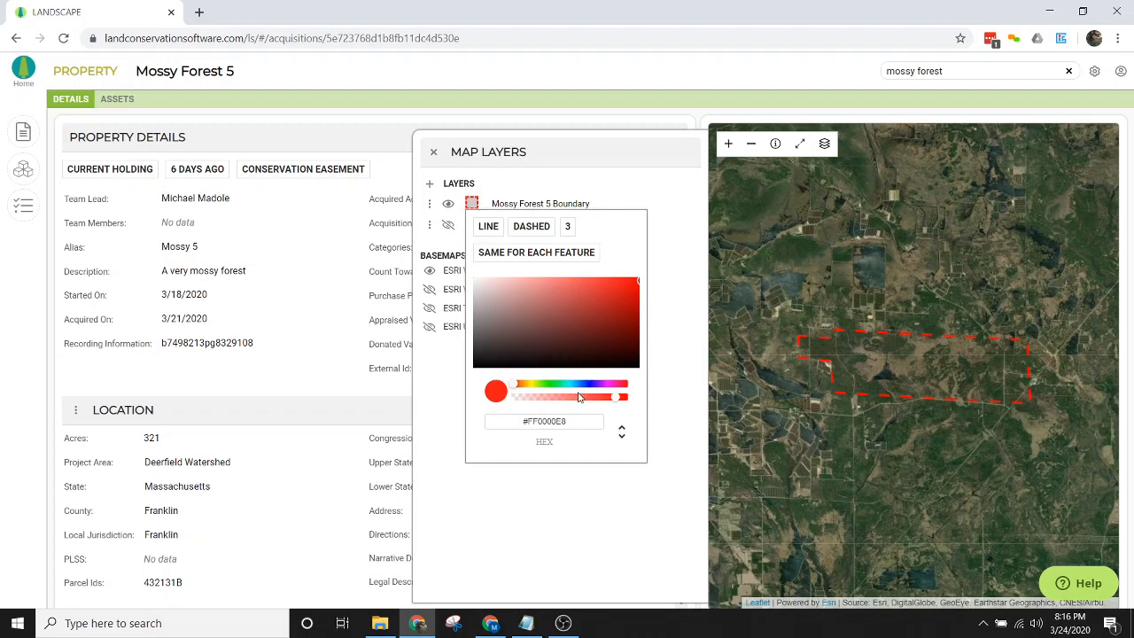
mouse_move(515, 385)
mouse_down()
mouse_move(574, 384)
mouse_move(555, 384)
mouse_up()
mouse_move(561, 305)
mouse_down()
mouse_move(492, 323)
mouse_move(490, 345)
mouse_move(531, 312)
mouse_move(646, 326)
mouse_move(639, 285)
mouse_move(572, 277)
mouse_up()
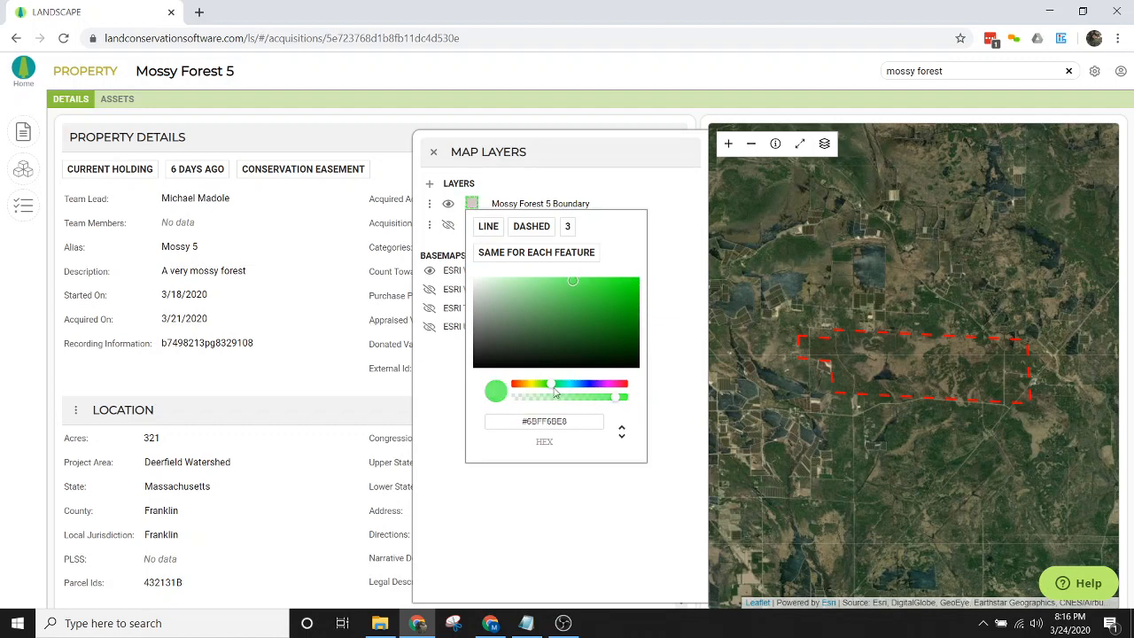
drag(620, 403, 630, 403)
click(677, 343)
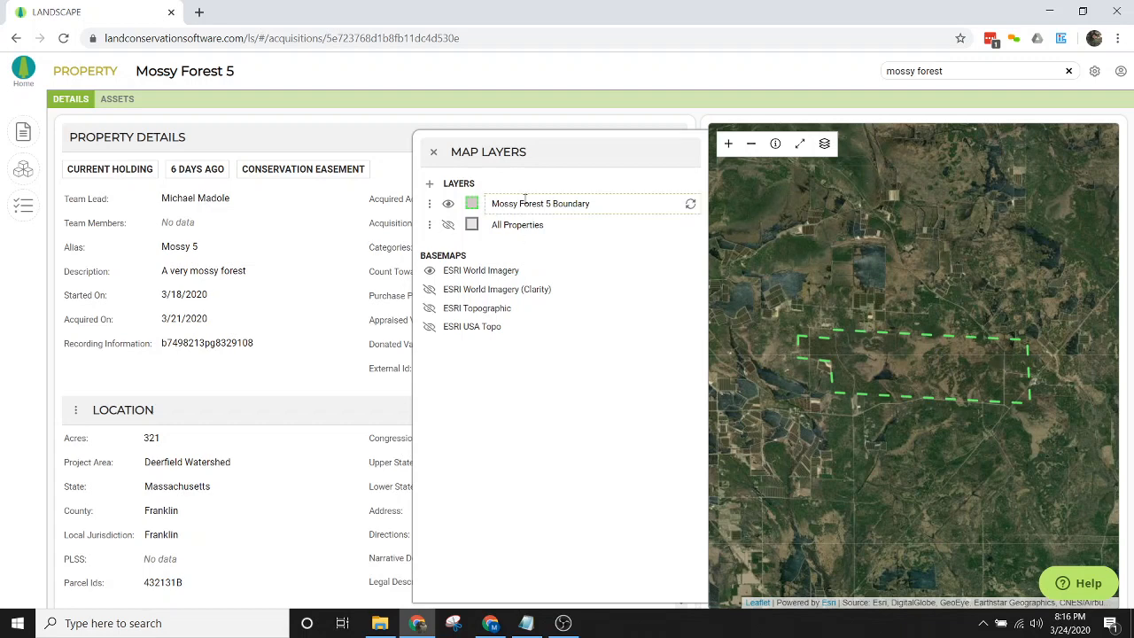
- Set the Mossy Forest 5 Boundary line style to Solid
click(472, 205)
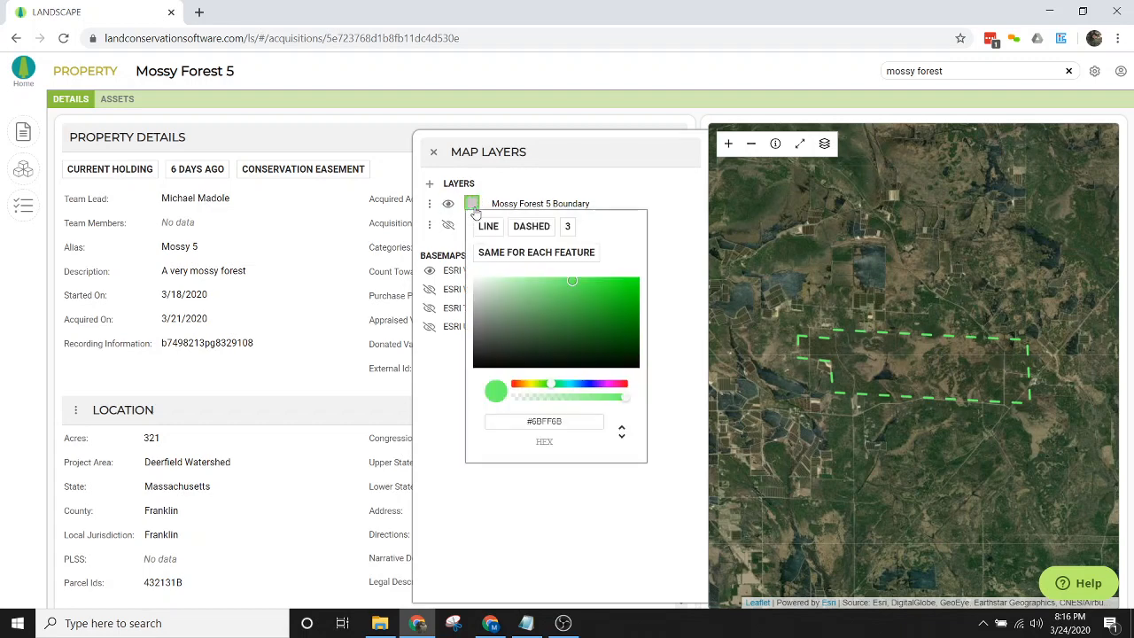
click(543, 230)
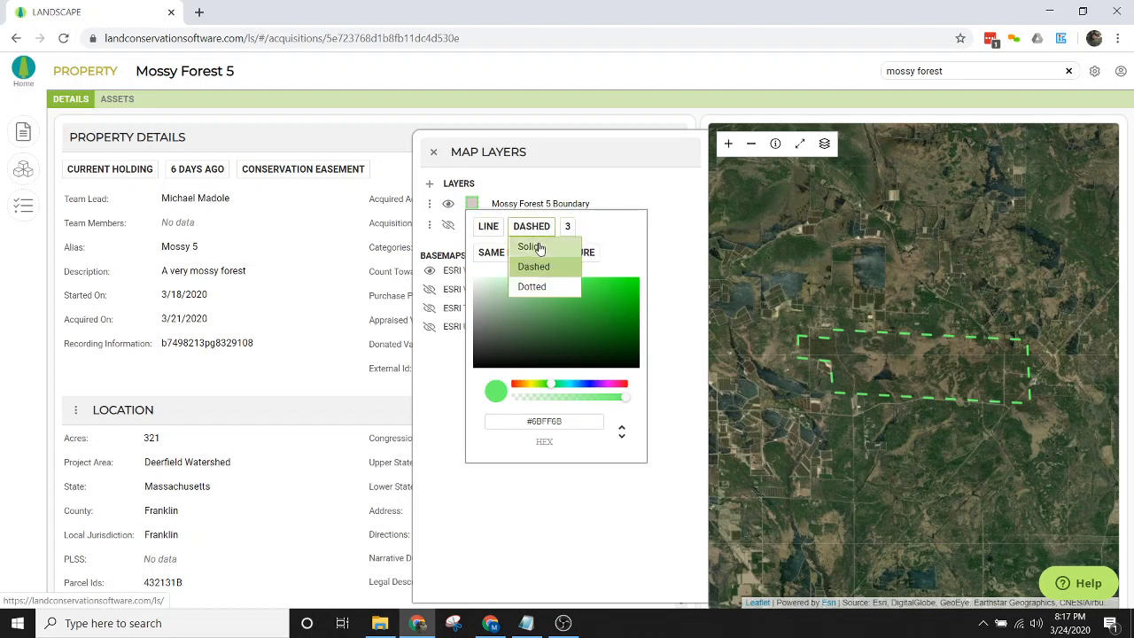
click(536, 248)
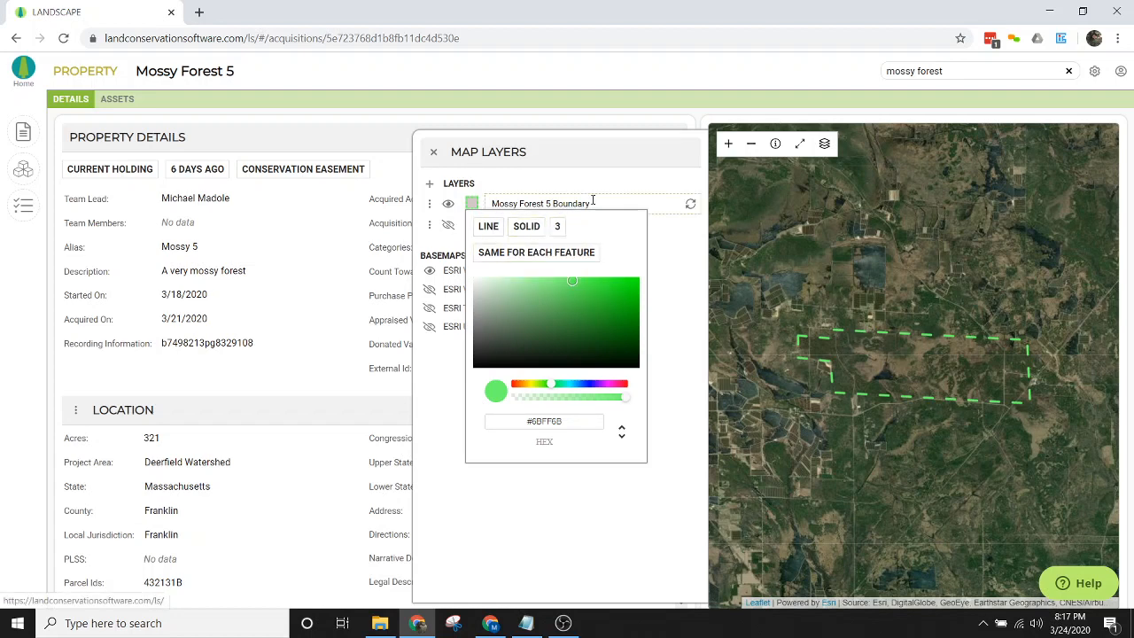
click(464, 207)
- Switch the Mossy Forest 5 Boundary line style to Dotted
click(467, 205)
click(532, 226)
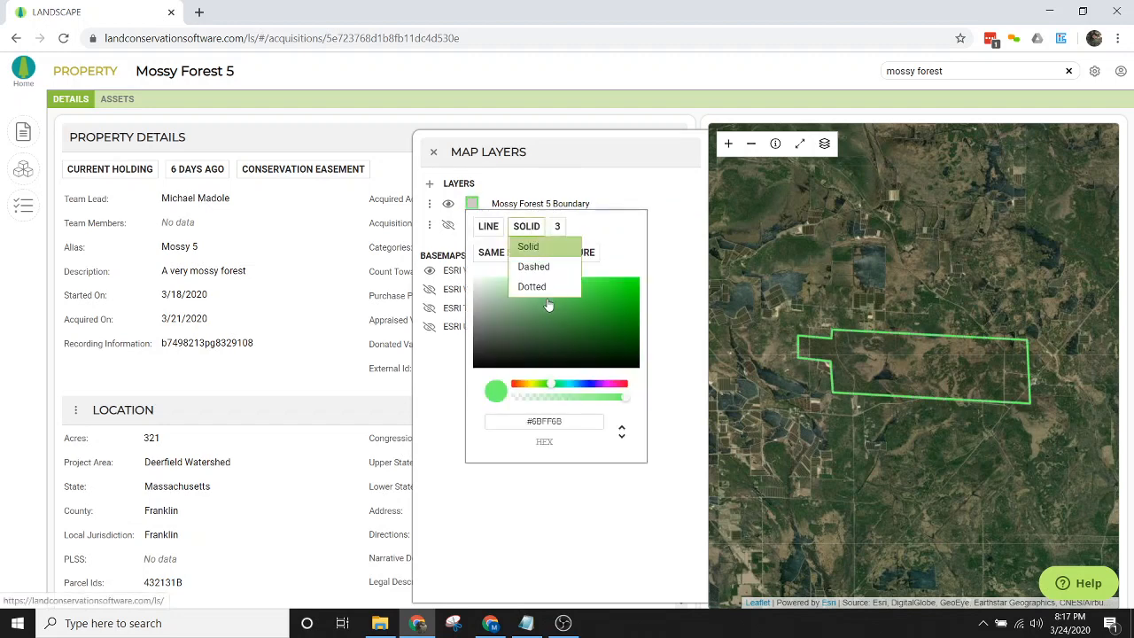
click(539, 285)
click(537, 195)
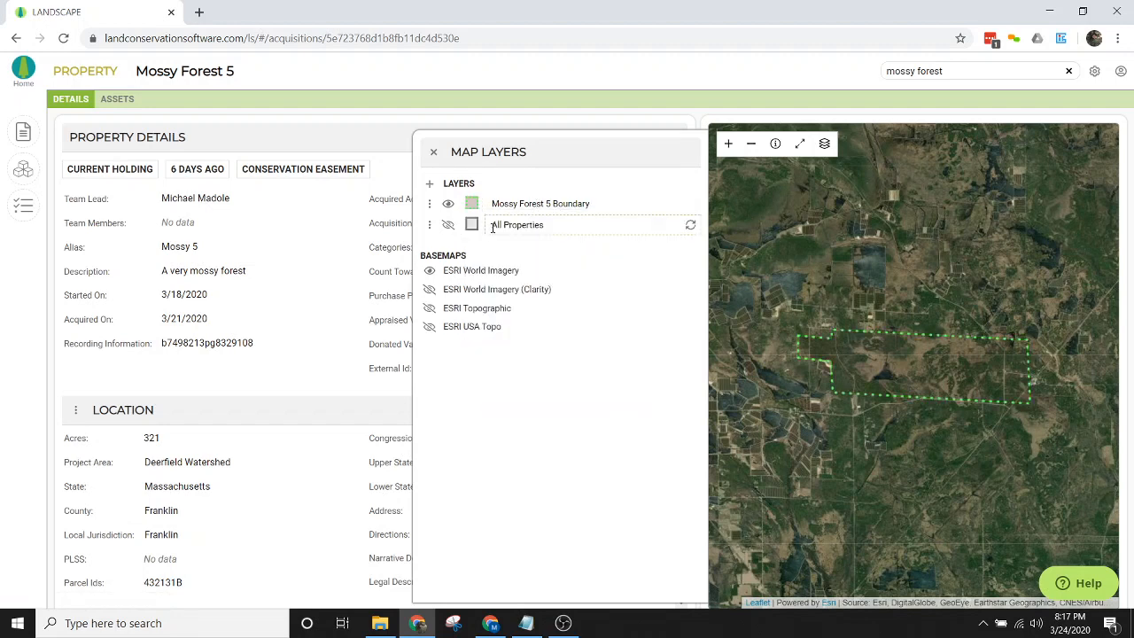
- Set the Mossy Forest 5 Boundary line width to 5 and its line style to Solid
click(472, 204)
click(567, 227)
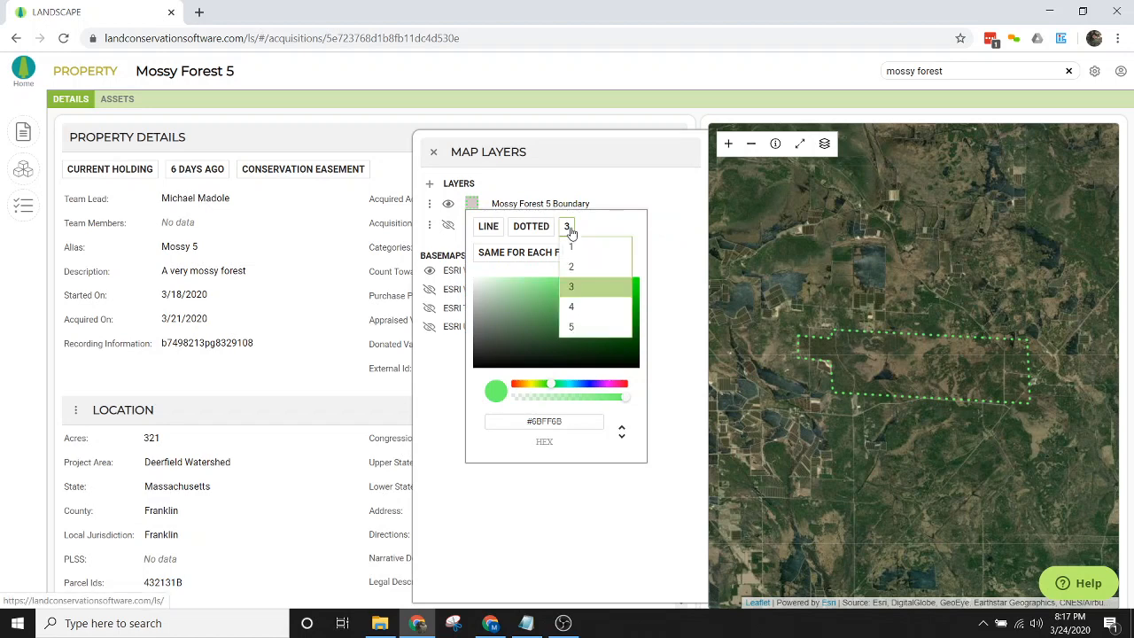
click(586, 326)
click(531, 227)
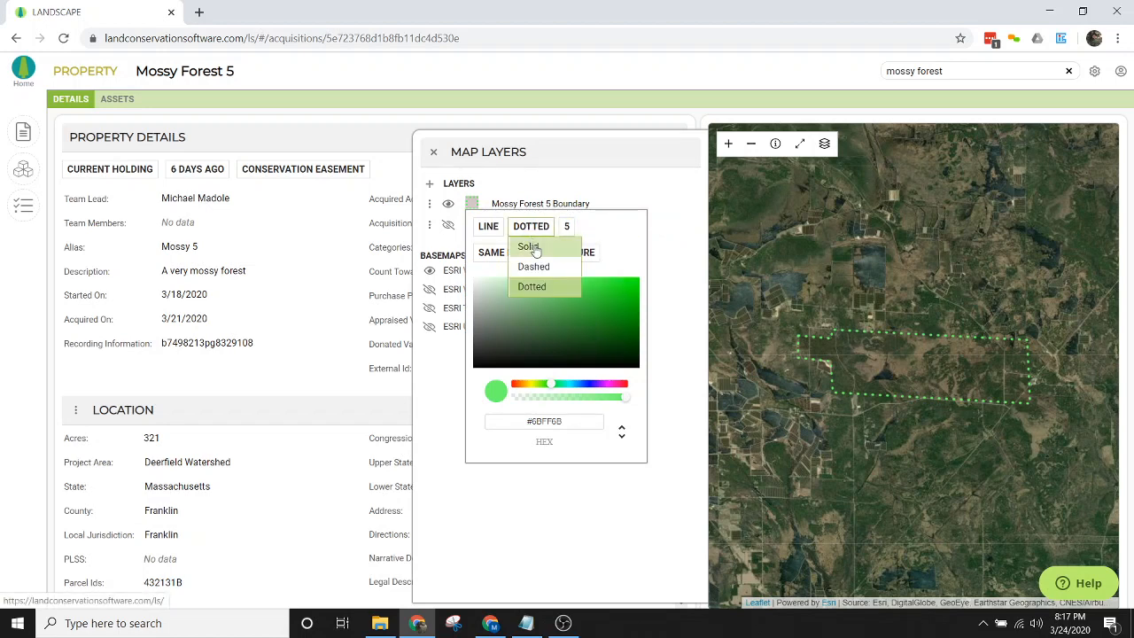
click(527, 246)
click(562, 190)
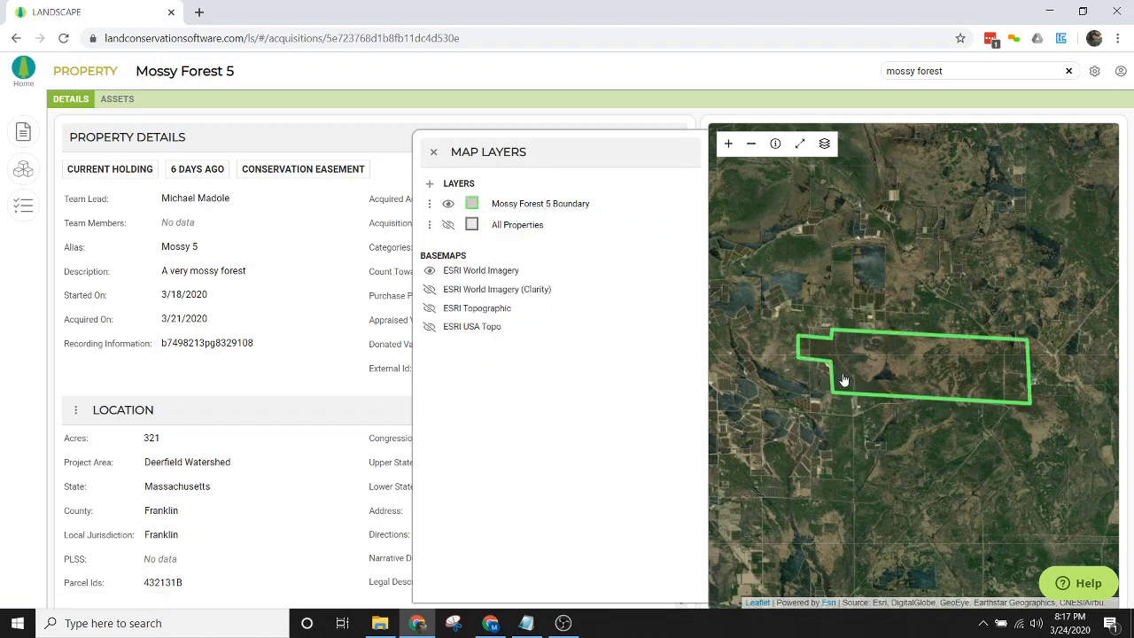
- Reduce the Mossy Forest 5 Boundary line width to 1
click(471, 204)
click(558, 225)
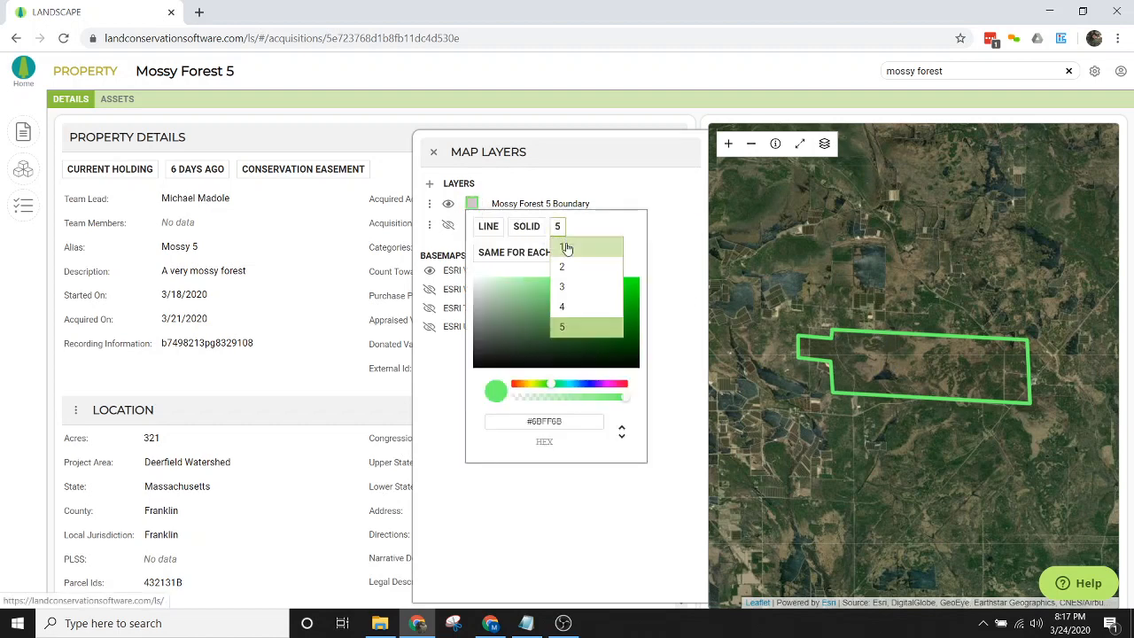
click(565, 246)
click(556, 183)
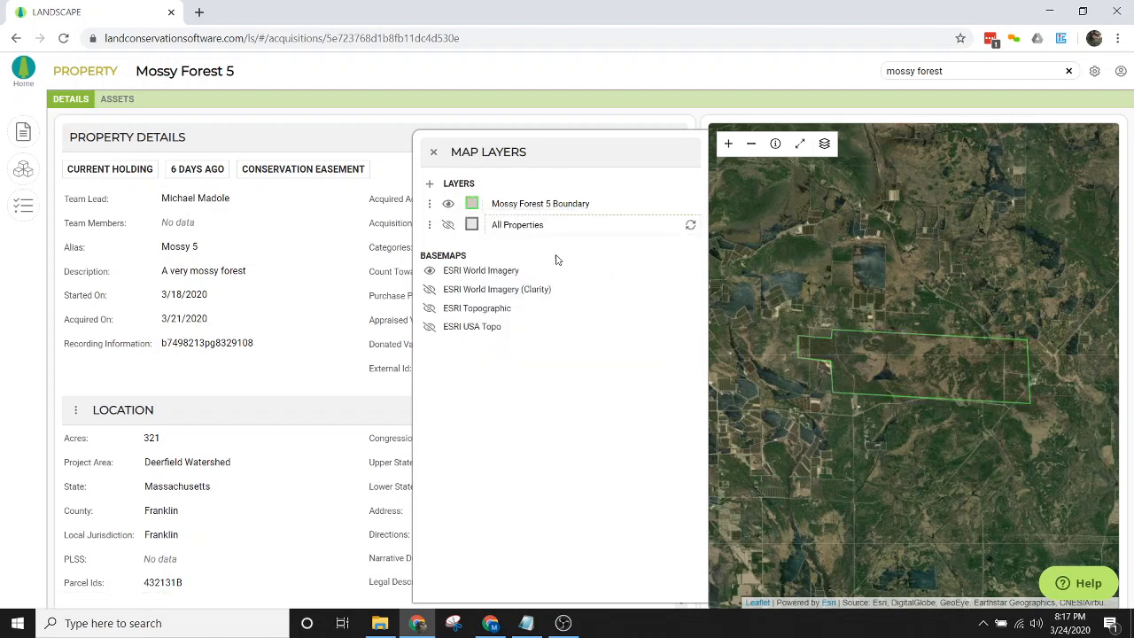
- Review the boundary layer's feature styling options and keep Same for Each Feature
click(472, 204)
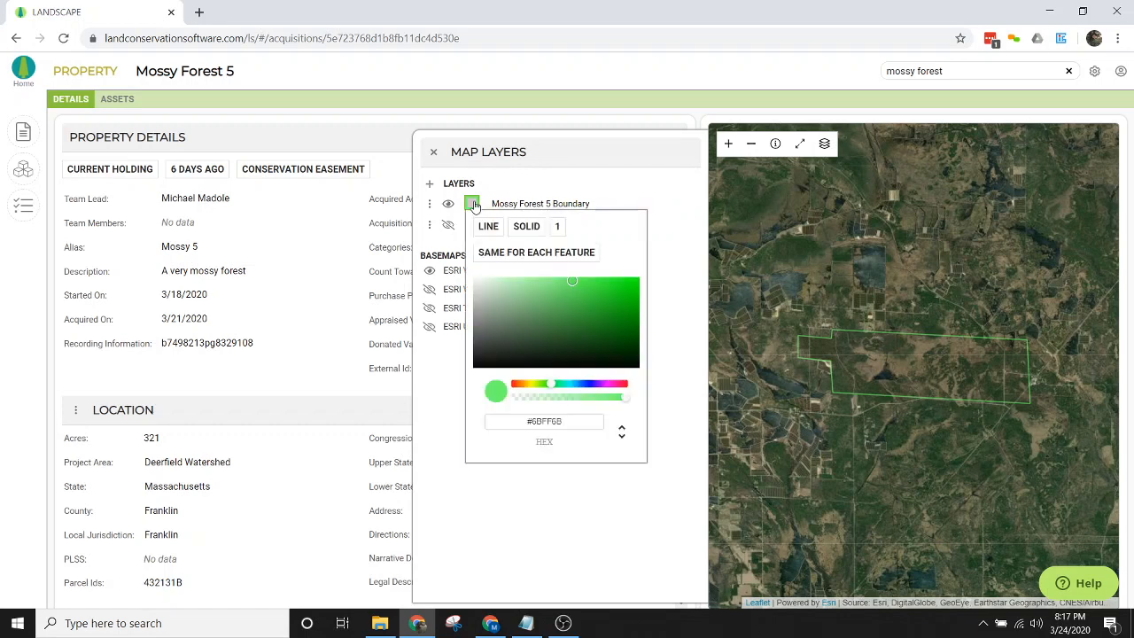
click(520, 255)
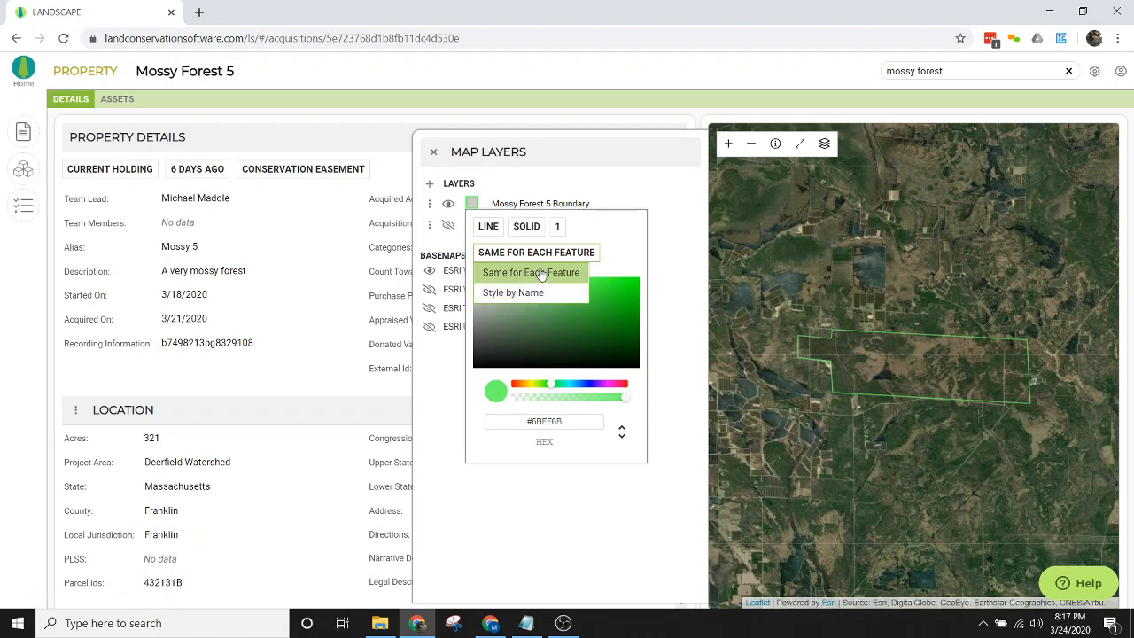
click(537, 273)
click(433, 158)
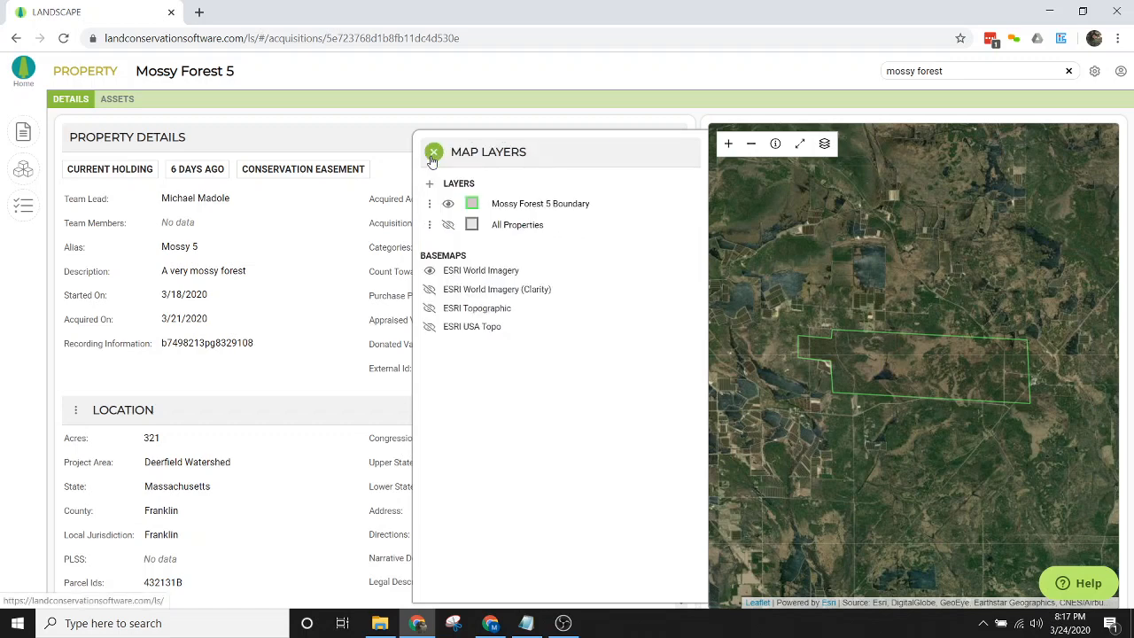
- Start editing the Mossy Forest 5 Boundary layer and check its style settings
click(430, 206)
click(474, 223)
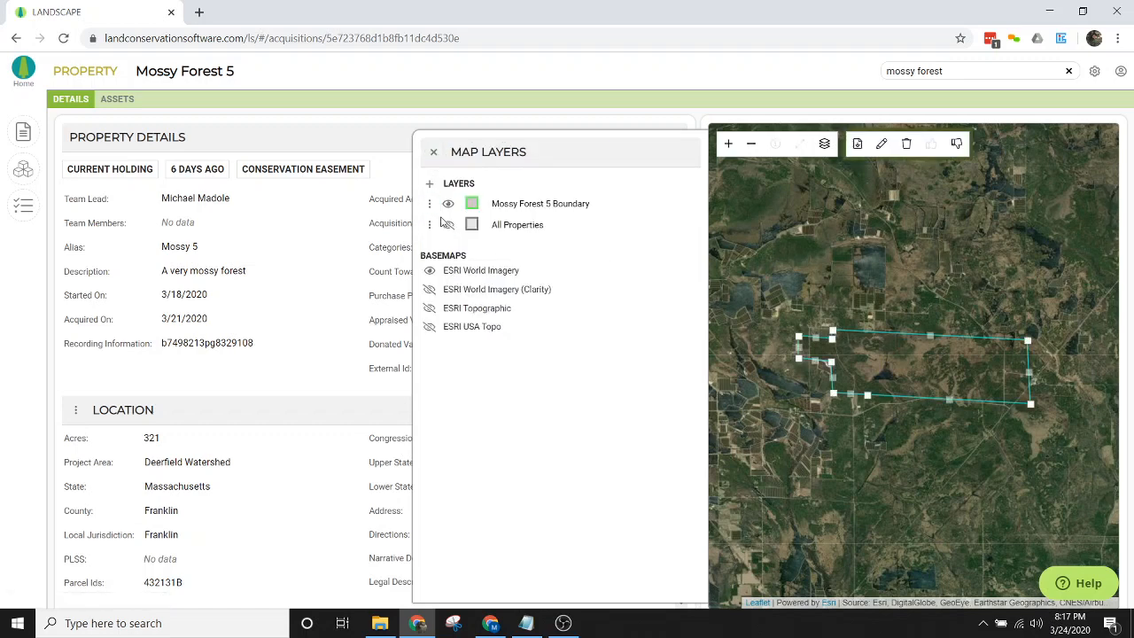
click(882, 145)
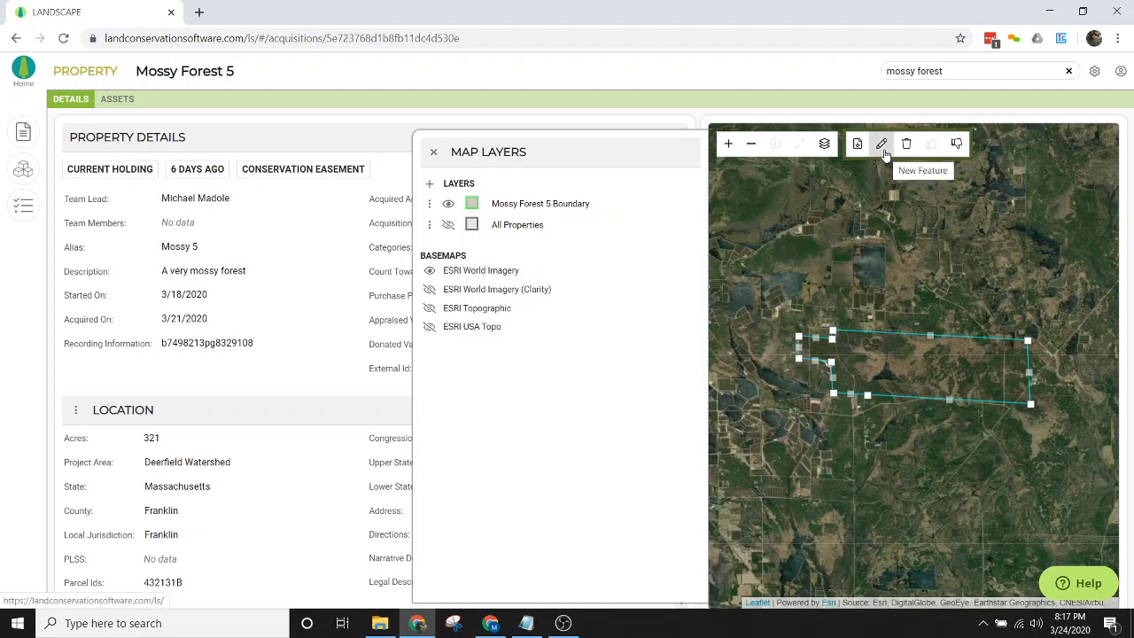
click(471, 204)
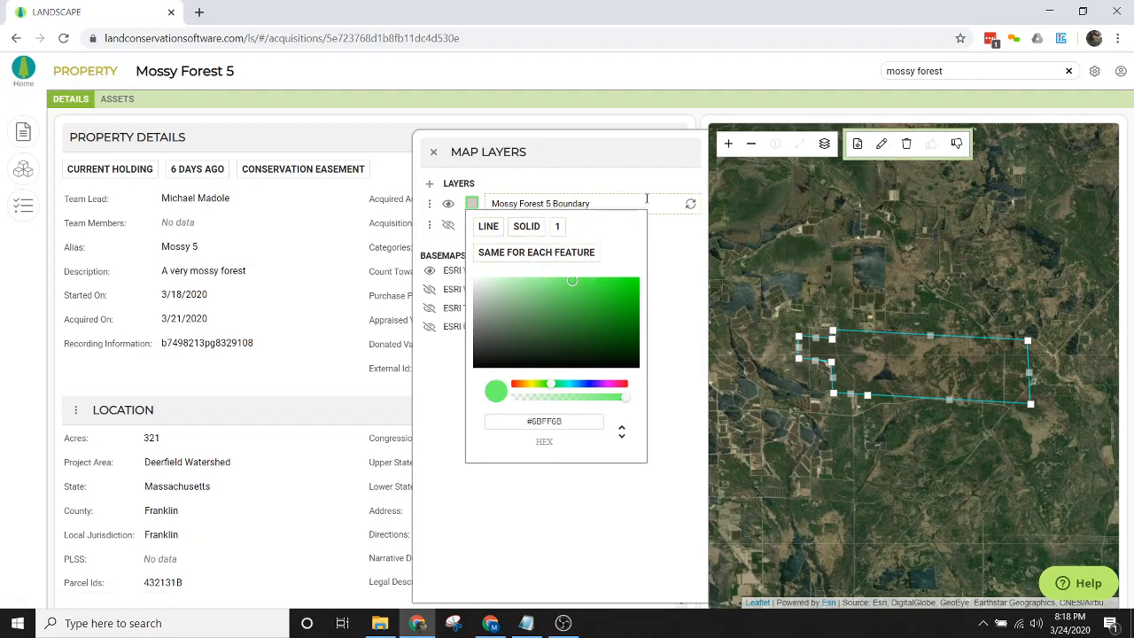
click(594, 176)
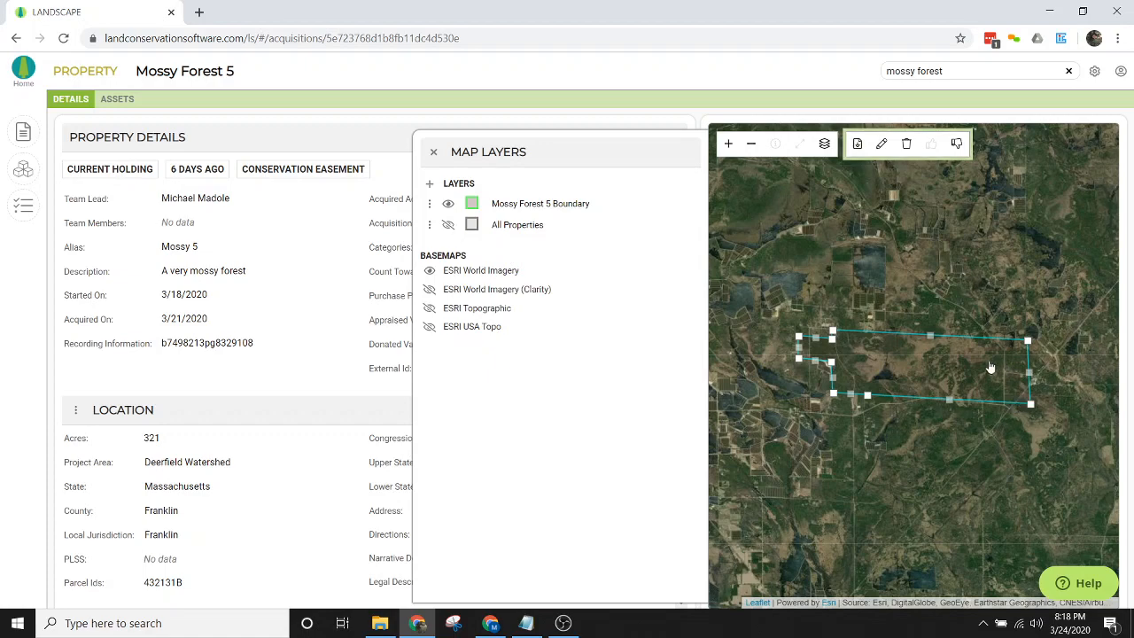
- Shift the vertex on the boundary's southern edge slightly and remove the southwest corner vertex beside it
scroll(900, 407, up, 3)
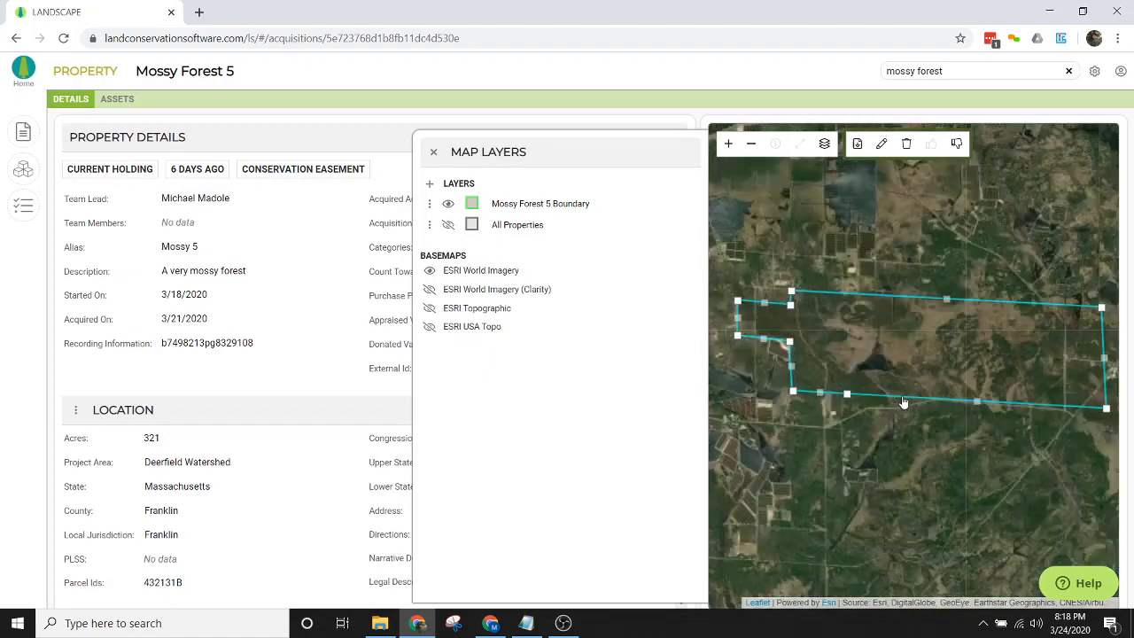
scroll(900, 407, down, 4)
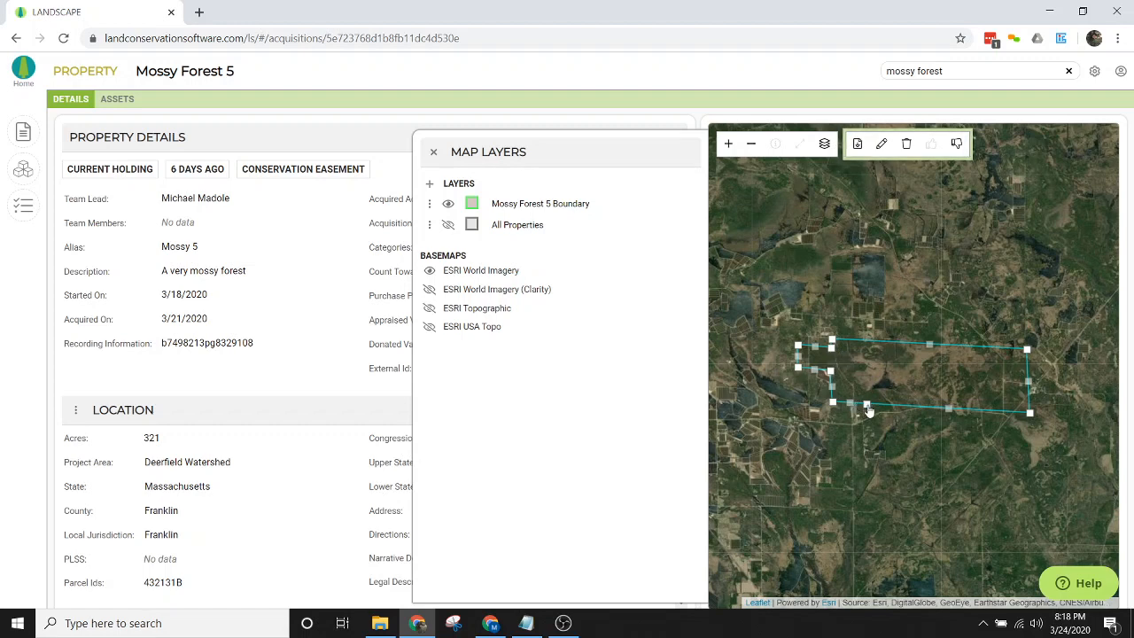
drag(868, 408, 866, 429)
drag(868, 408, 868, 412)
click(833, 403)
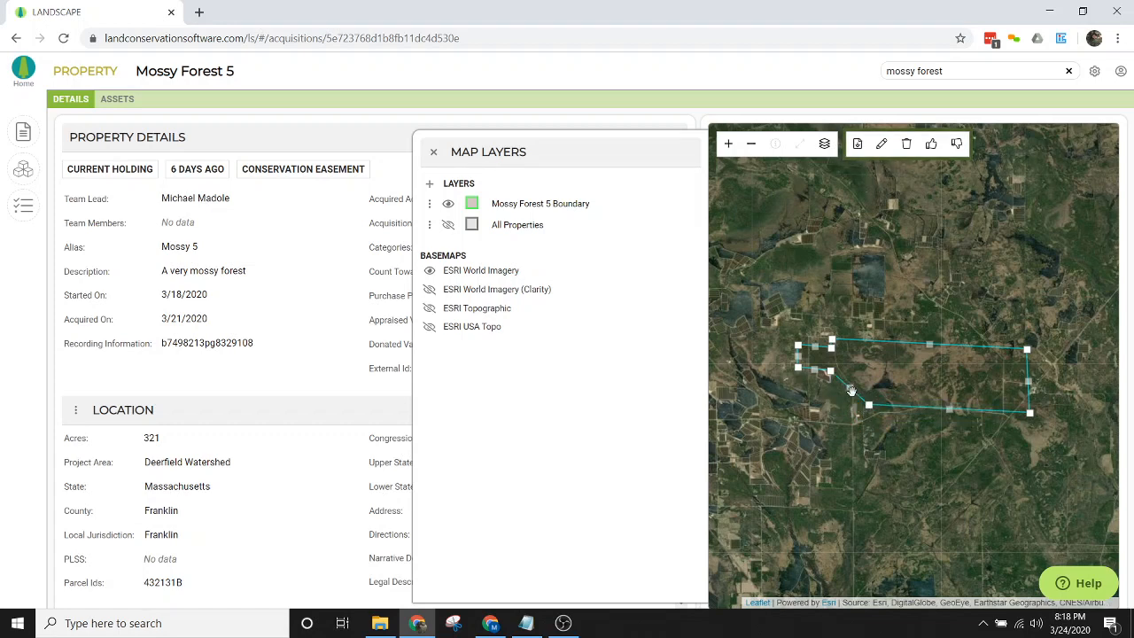
- Drag out a new southwest corner vertex, remove three other corner vertices and discard the boundary edits
drag(847, 392, 829, 404)
click(830, 372)
drag(834, 340, 833, 349)
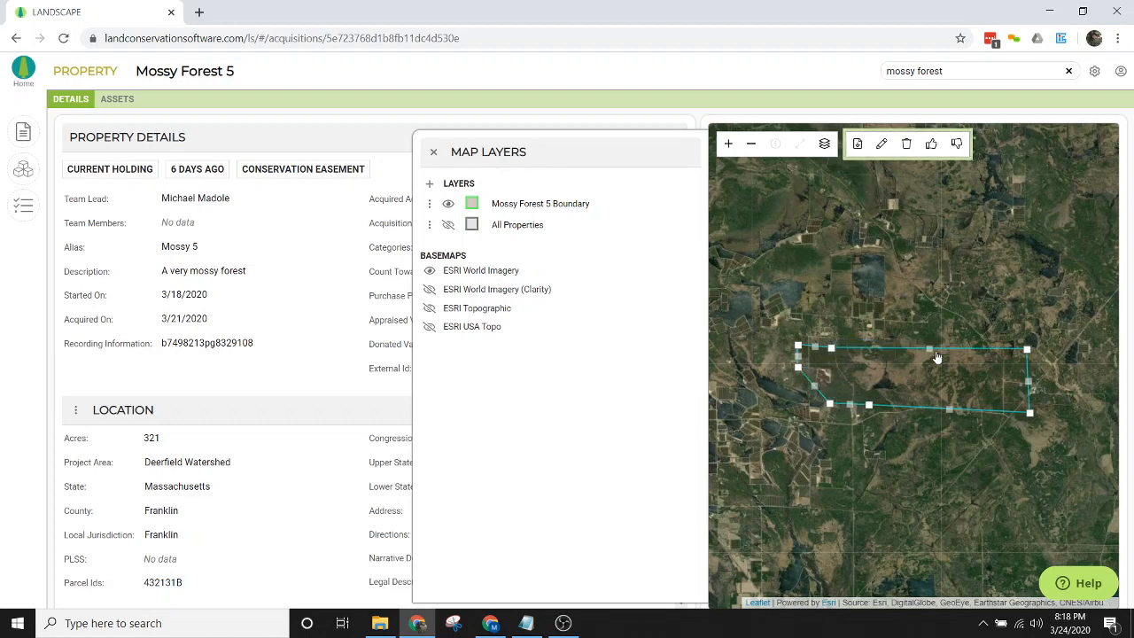
click(1027, 351)
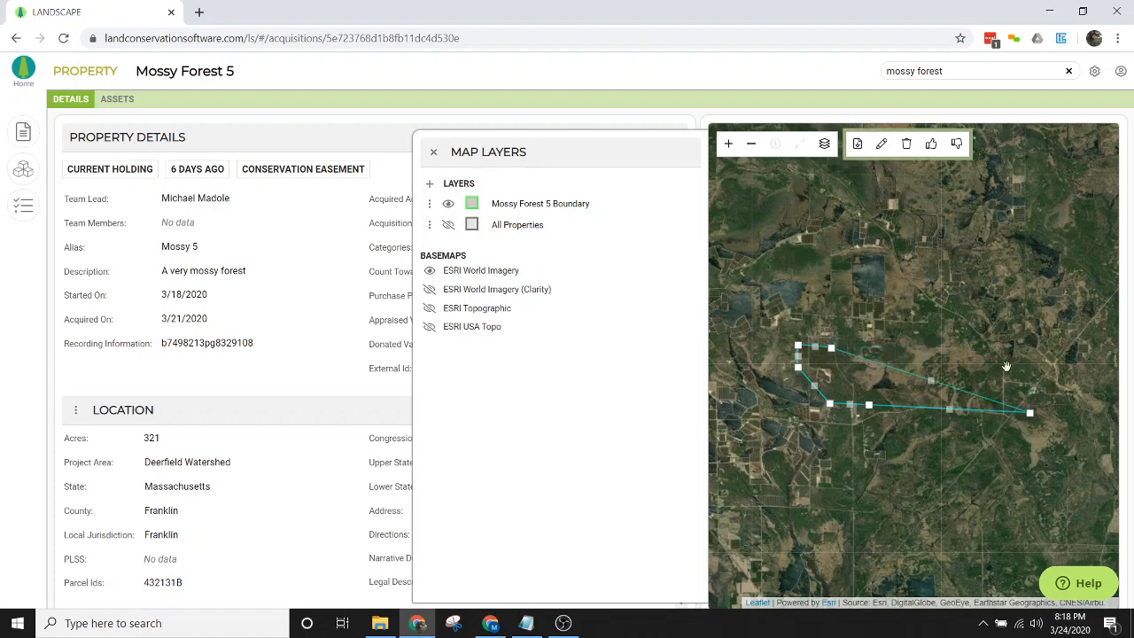
click(957, 147)
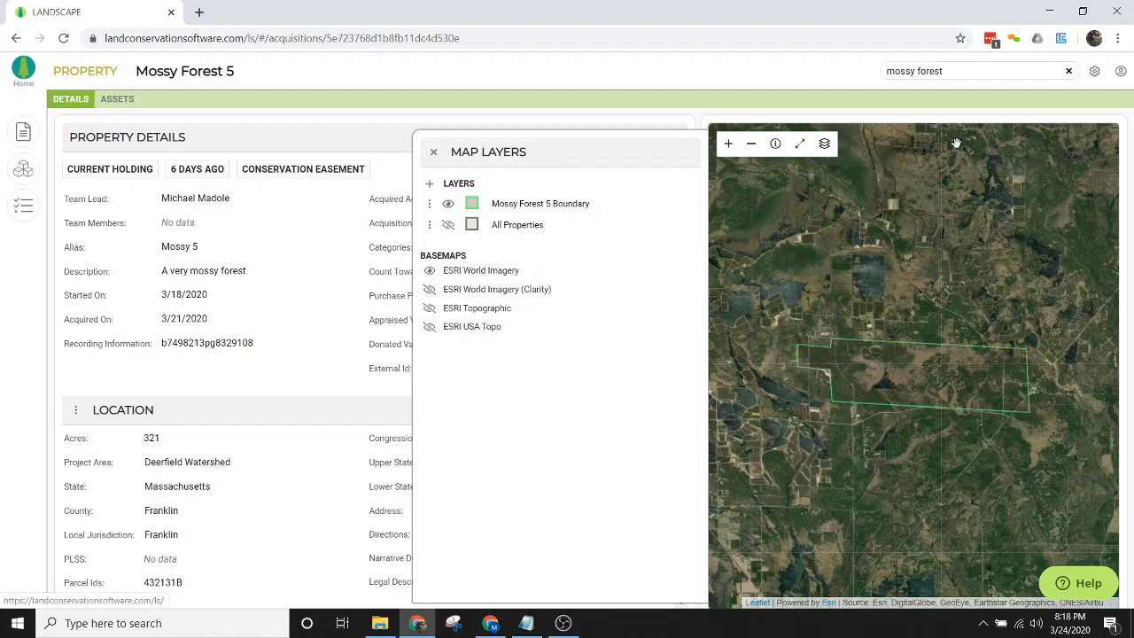
- Edit the boundary layer again, moving the southeast corner slightly east and adding a vertex on the southern edge
click(428, 204)
click(437, 223)
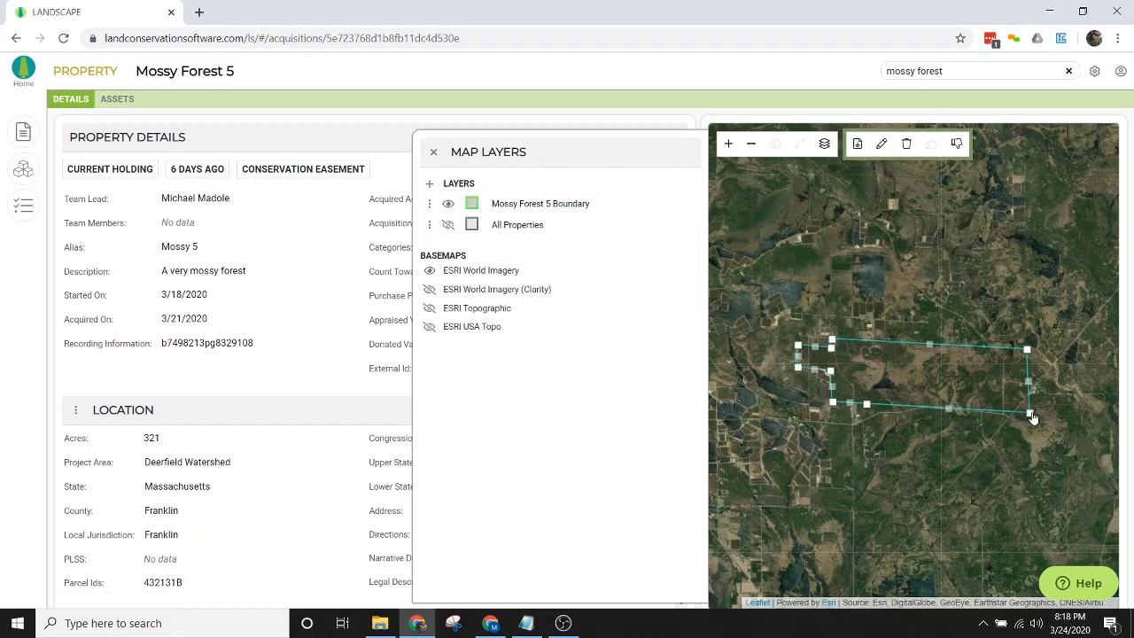
drag(1030, 413, 1038, 413)
click(953, 412)
- Add vertices along the boundary's eastern edge, bend it inward beside the buildings and save the edits
scroll(1021, 438, up, 2)
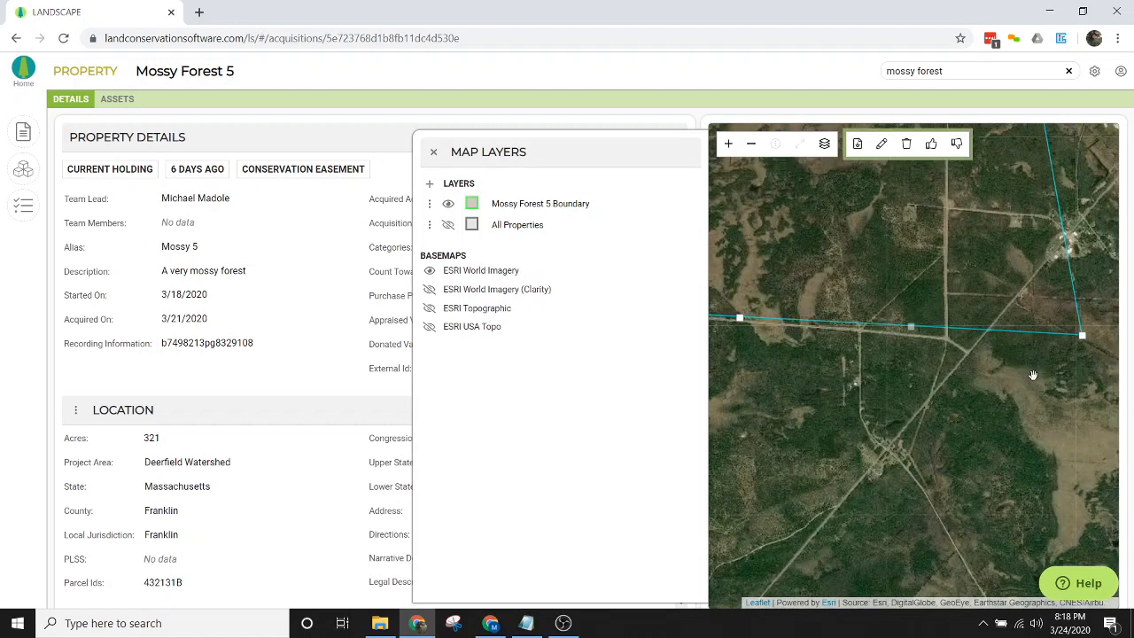
mouse_move(1003, 384)
mouse_down()
mouse_move(946, 430)
mouse_move(957, 466)
mouse_up()
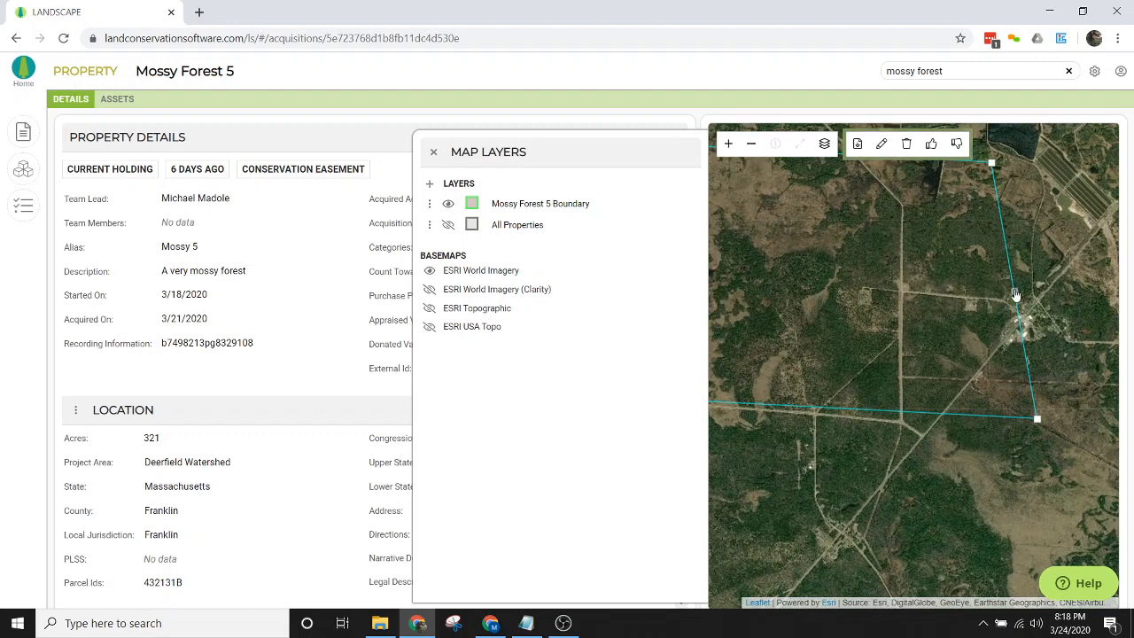
click(1016, 295)
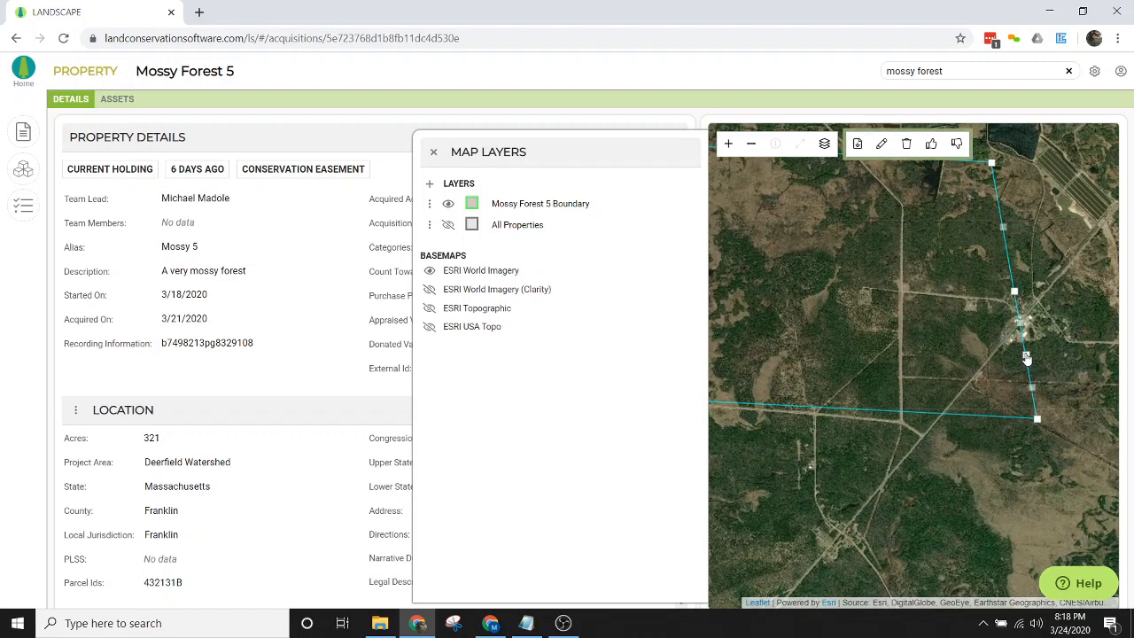
drag(1026, 356, 963, 384)
click(1011, 390)
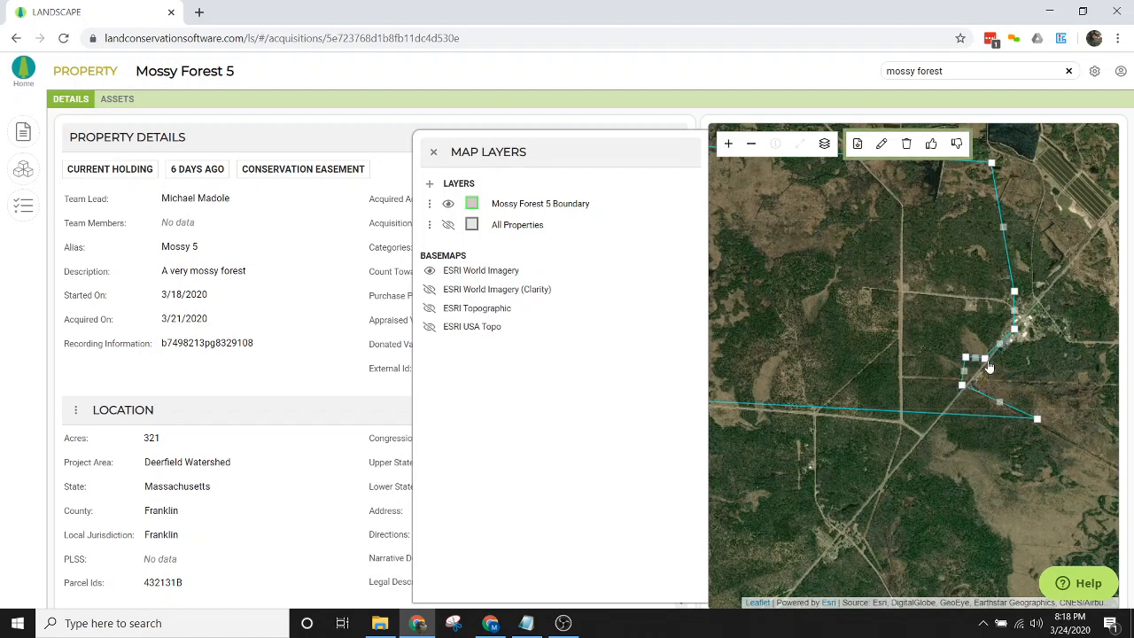
click(985, 359)
mouse_move(990, 344)
mouse_down()
mouse_move(1002, 366)
mouse_move(990, 342)
mouse_up()
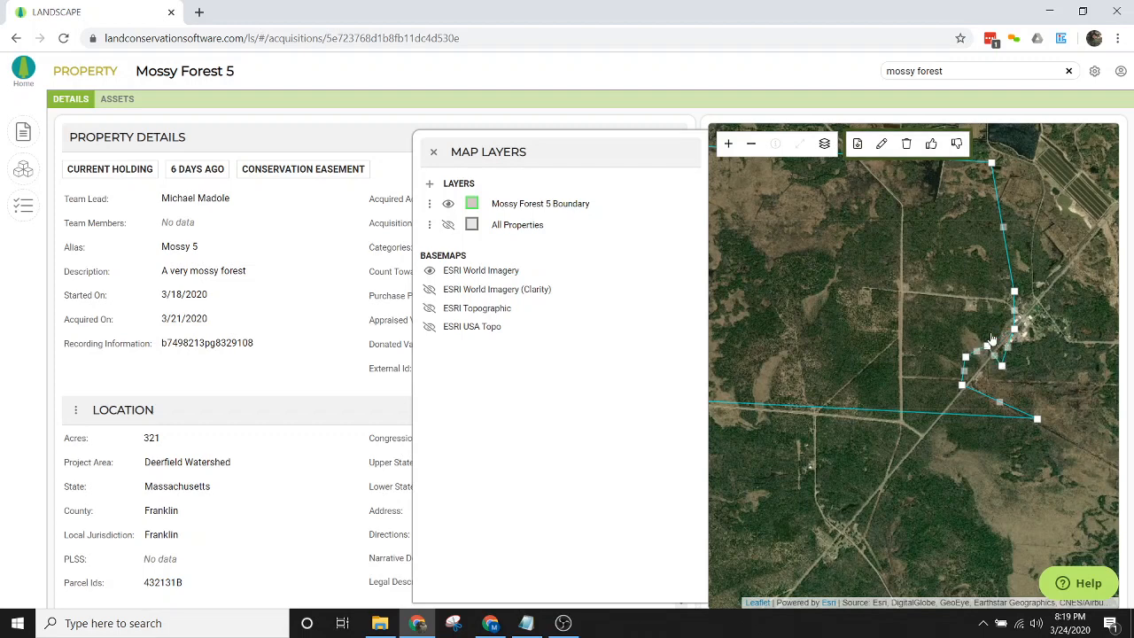
click(931, 145)
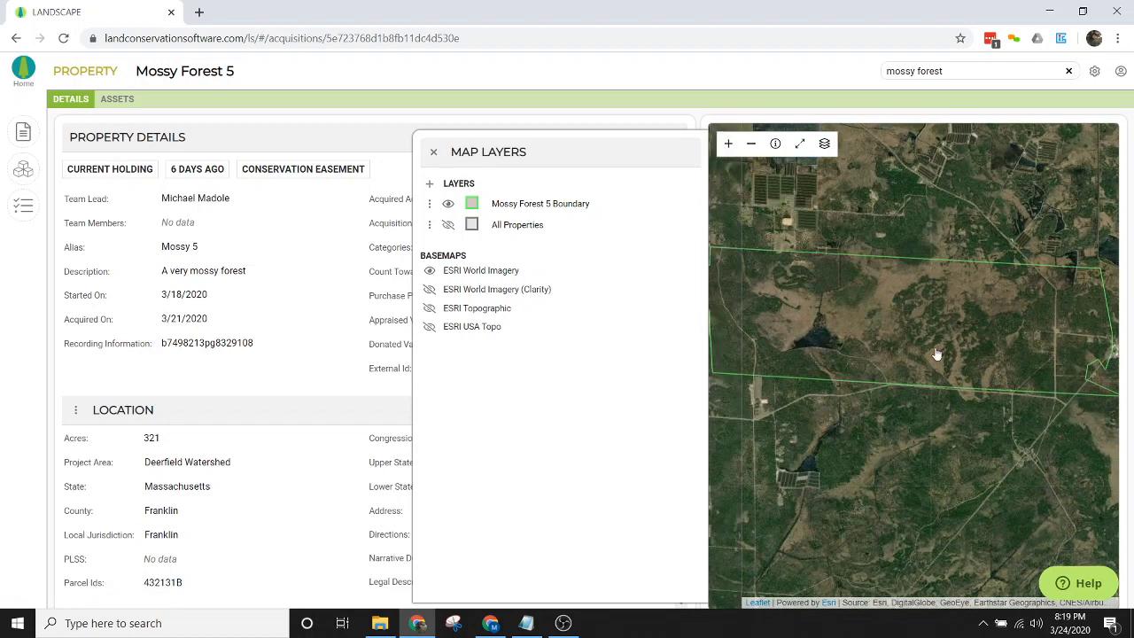
scroll(936, 354, down, 1)
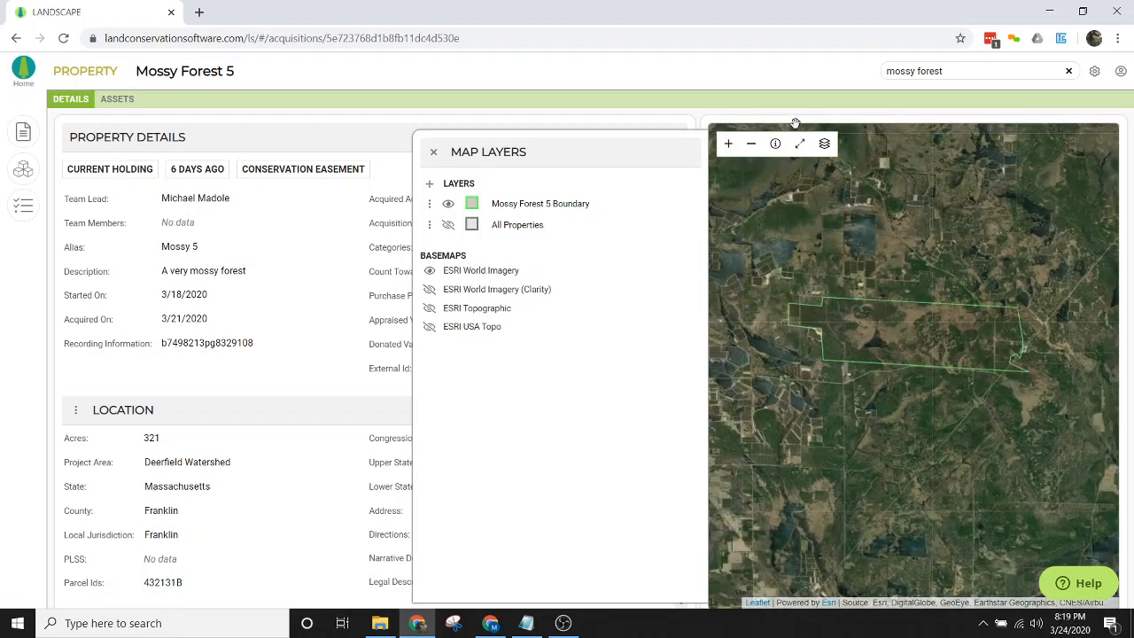
- Delete the boundary polygon from the Mossy Forest 5 Boundary layer and save the change
click(429, 204)
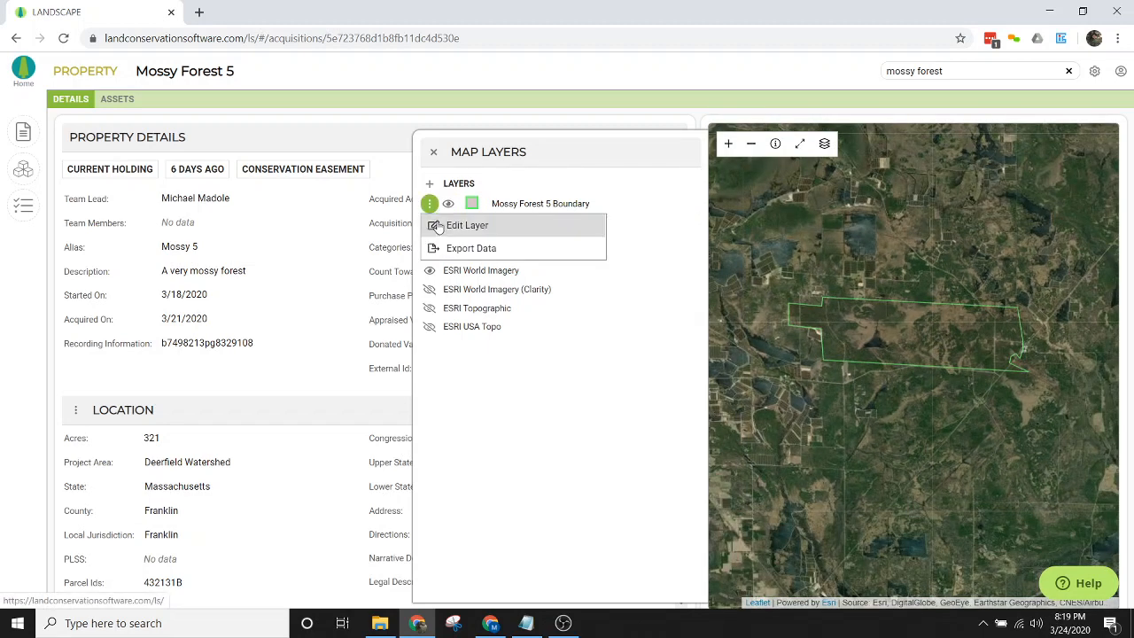
click(452, 223)
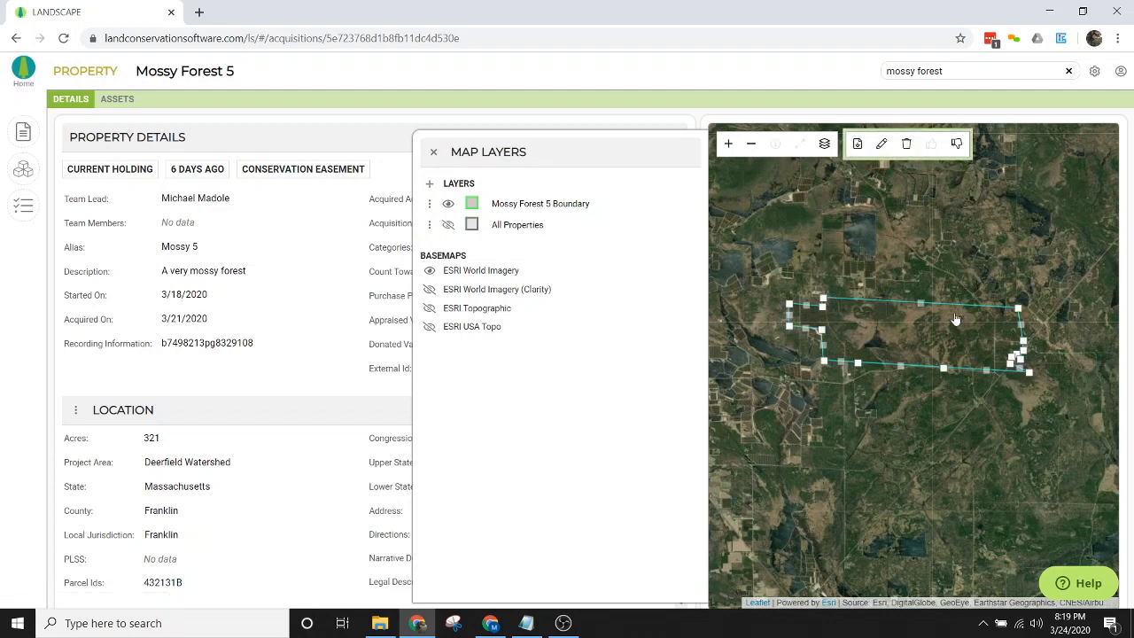
click(906, 144)
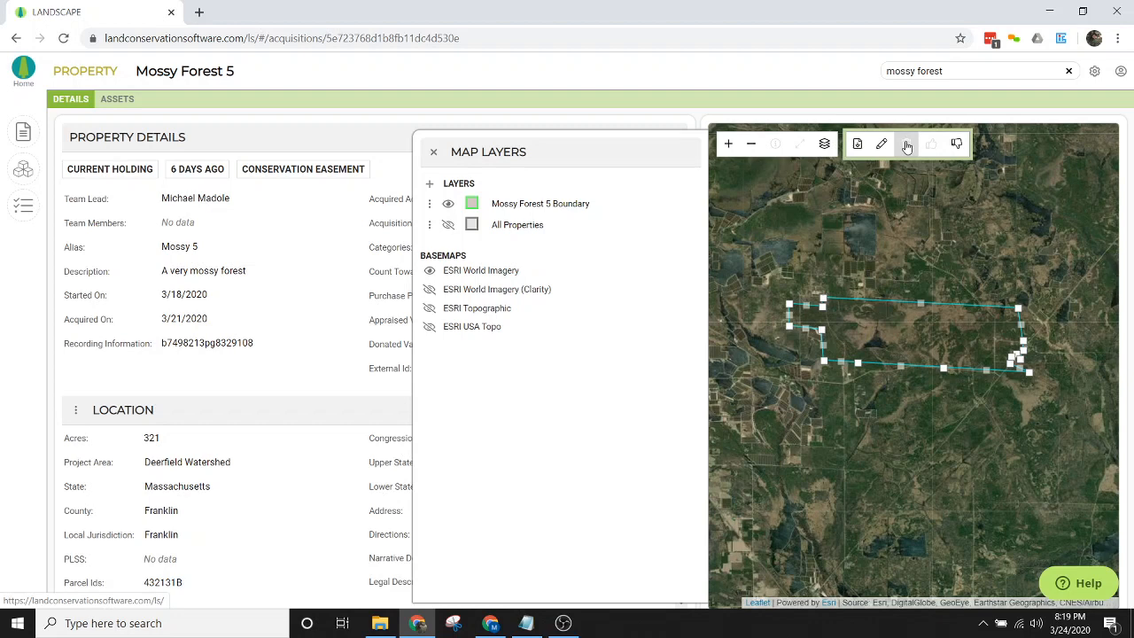
click(911, 341)
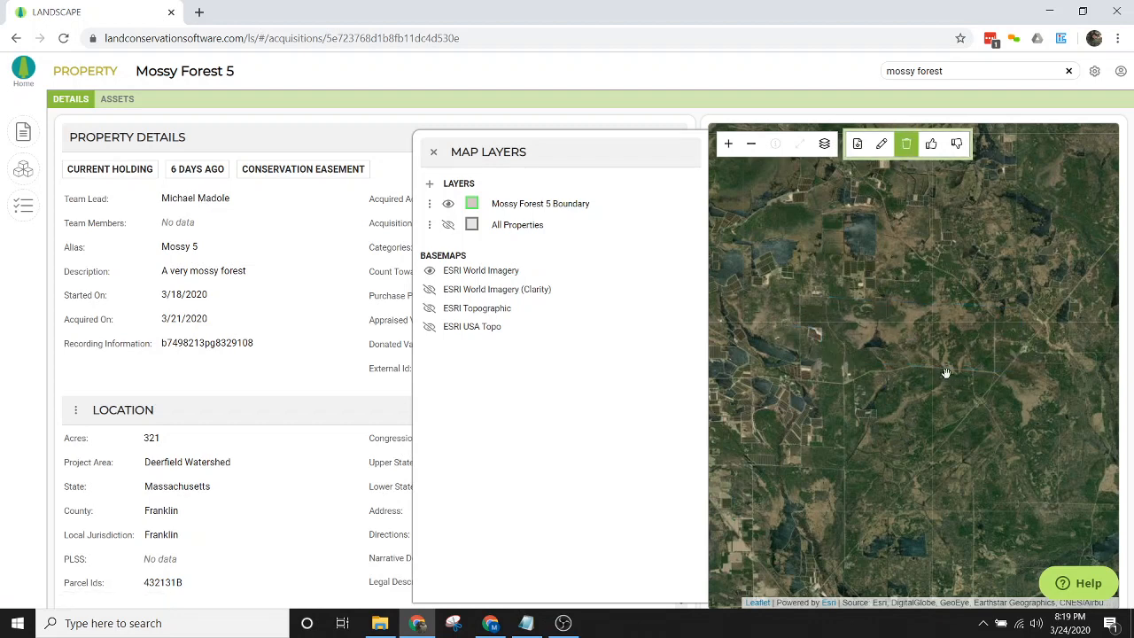
click(934, 149)
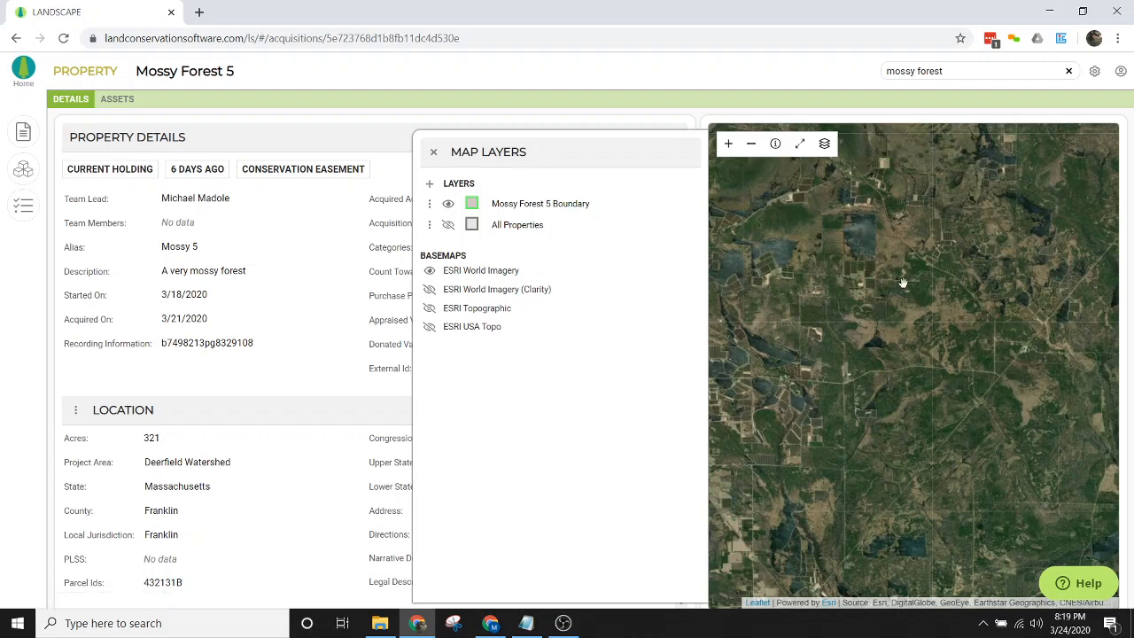